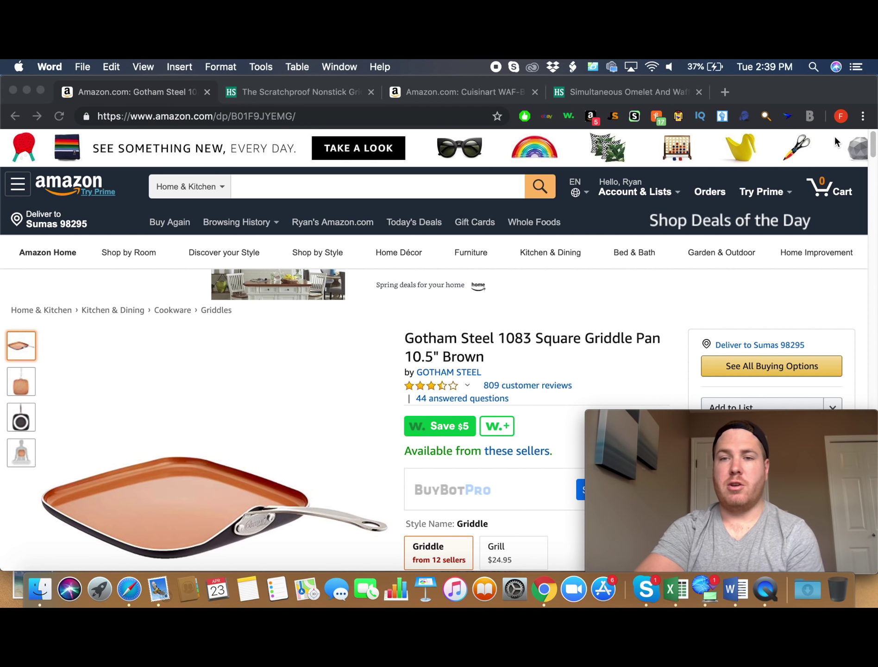
Step: Open the BuyBotPro analyzer panel beside the Gotham Steel griddle listing
{"action": "left_click", "coordinate": [809, 116]}
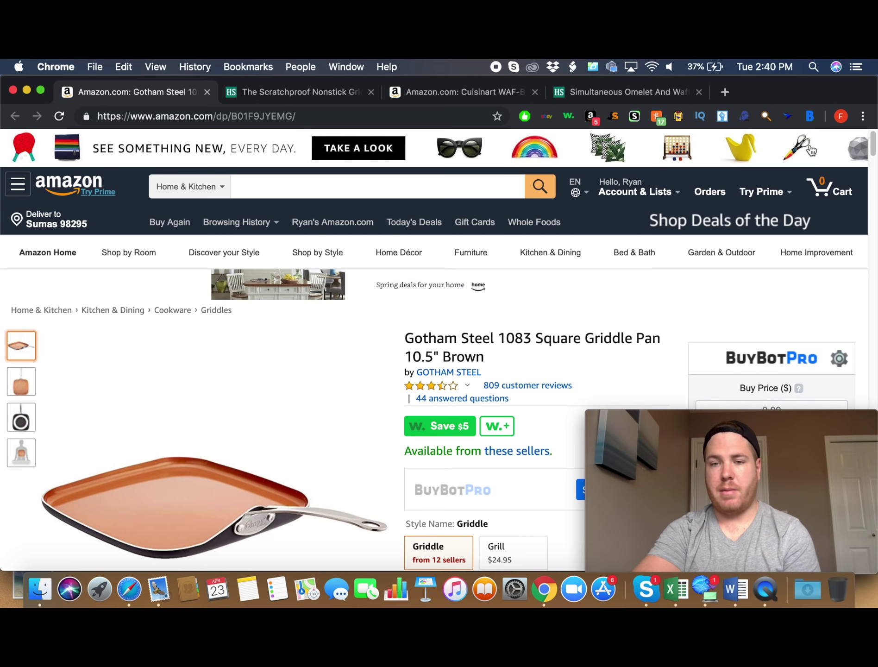
{"action": "scroll", "coordinate": [819, 284], "scroll_direction": "down", "scroll_amount": 5}
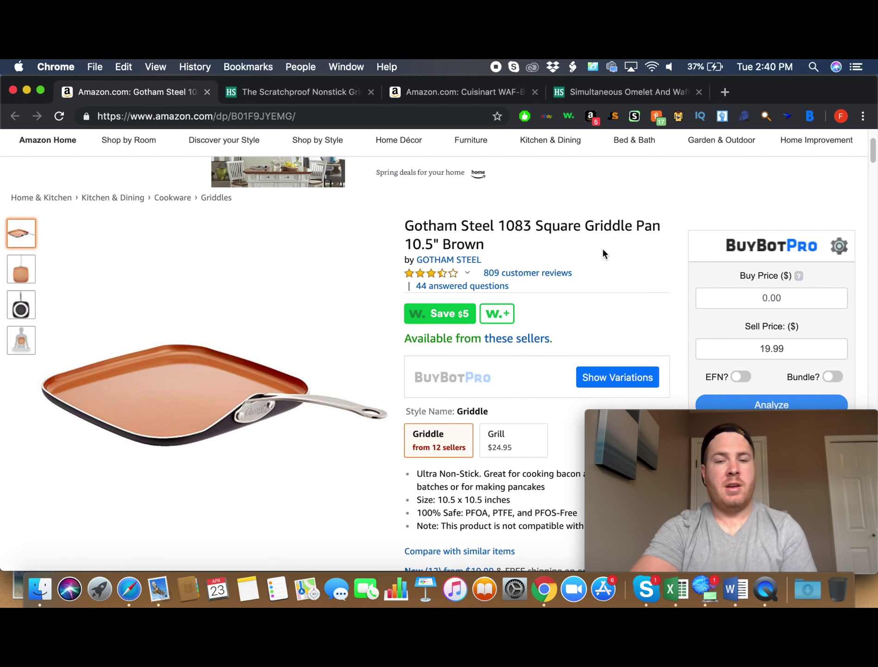
{"action": "scroll", "coordinate": [603, 250], "scroll_direction": "down", "scroll_amount": 1}
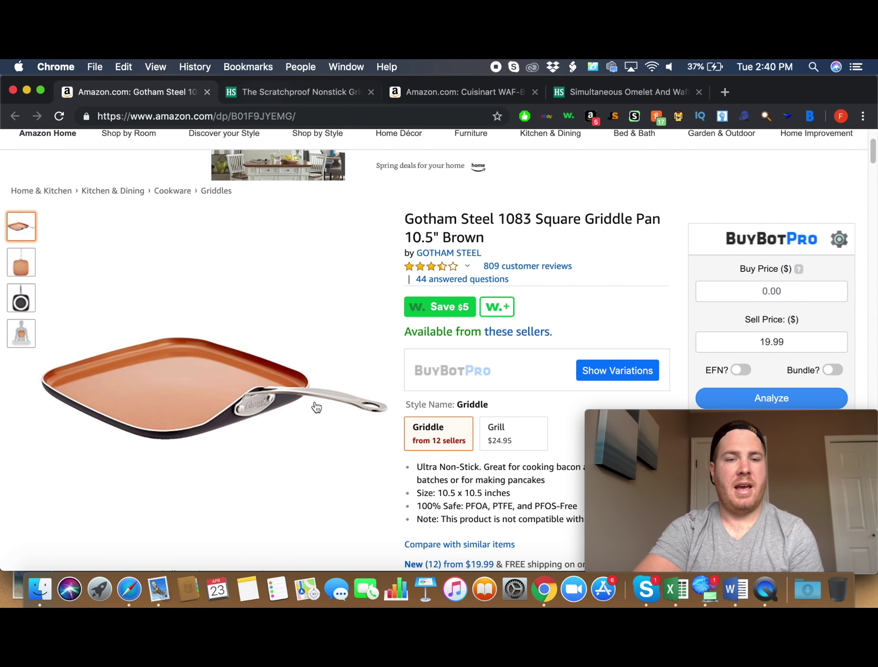
Step: Check the griddle's price on the Hammacher Schlemmer tab, then return to the Amazon listing
{"action": "left_click", "coordinate": [283, 93]}
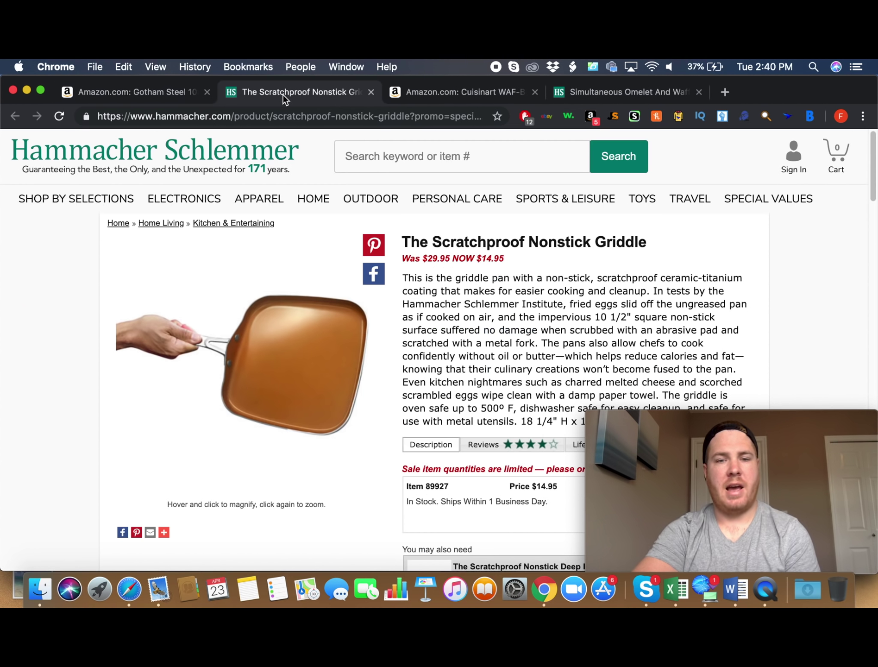
{"action": "left_click", "coordinate": [111, 92]}
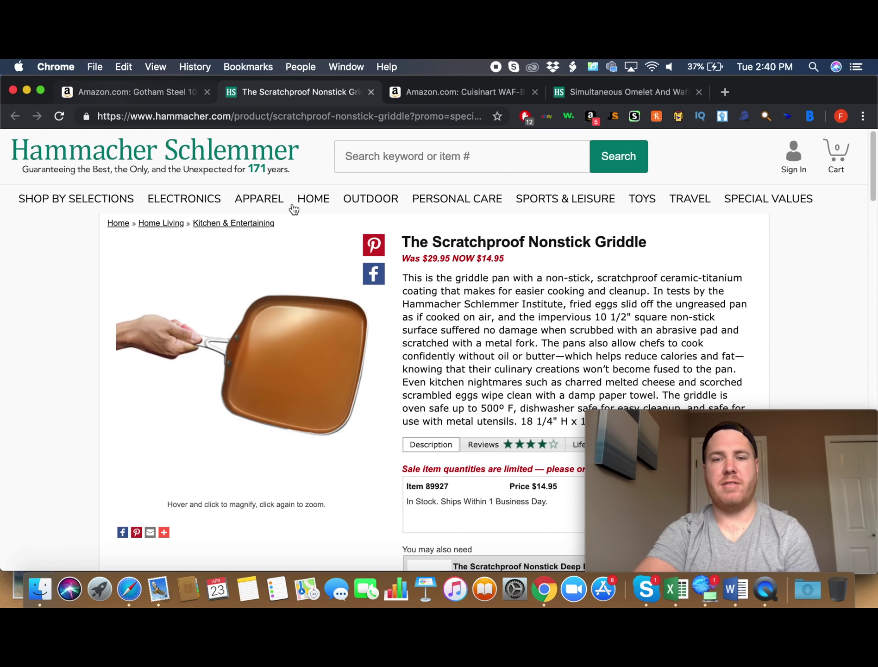
{"action": "scroll", "coordinate": [577, 295], "scroll_direction": "down", "scroll_amount": 3}
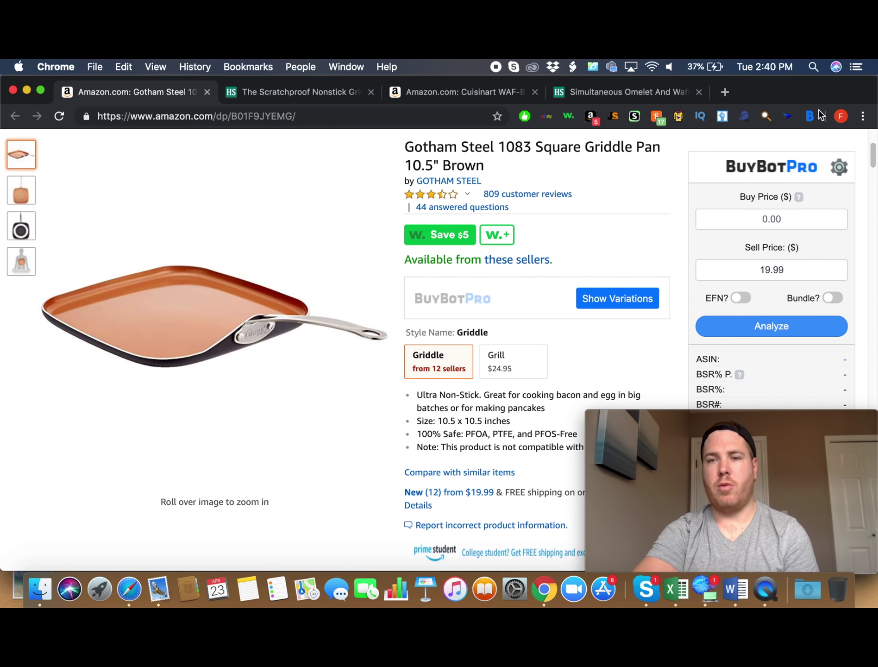
Step: Enter a 14.95 buy price for the griddle and run the analysis
{"action": "left_click", "coordinate": [743, 222]}
{"action": "type", "text": "14.95"}
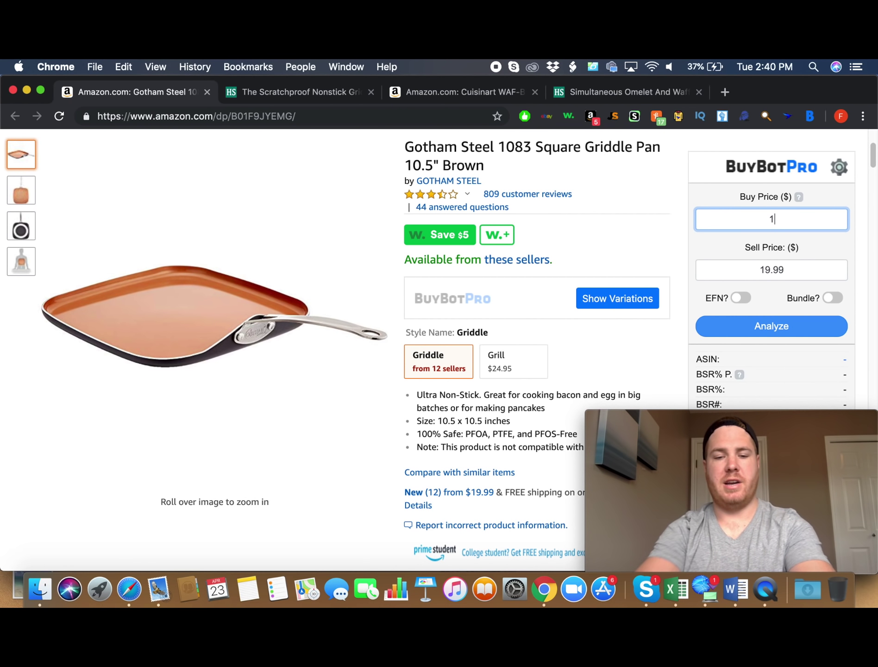
{"action": "left_click", "coordinate": [770, 327]}
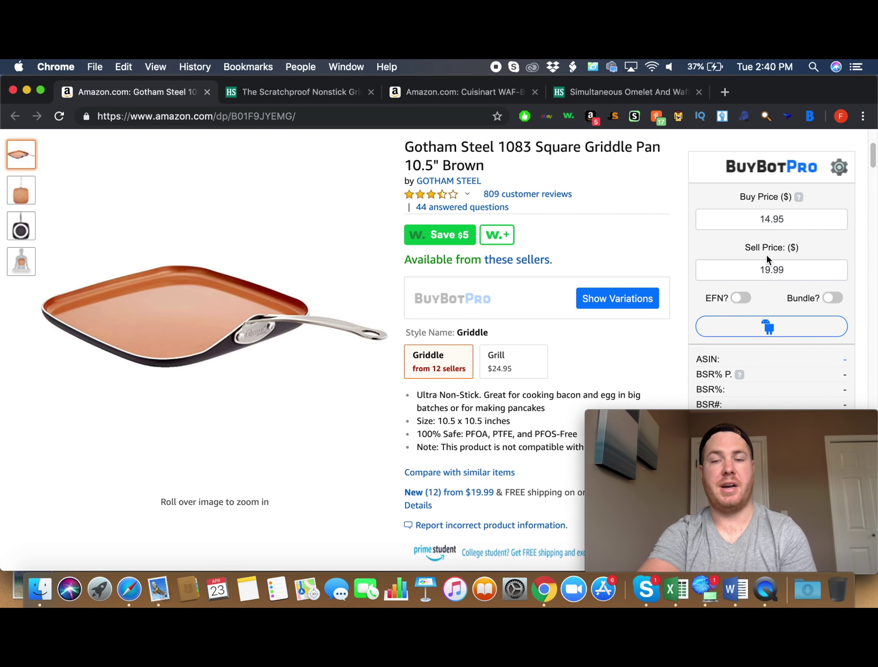
Step: Review the results: -$2.73 profit, -18.26% ROI and $23.20 break-even
{"action": "scroll", "coordinate": [767, 255], "scroll_direction": "down", "scroll_amount": 3}
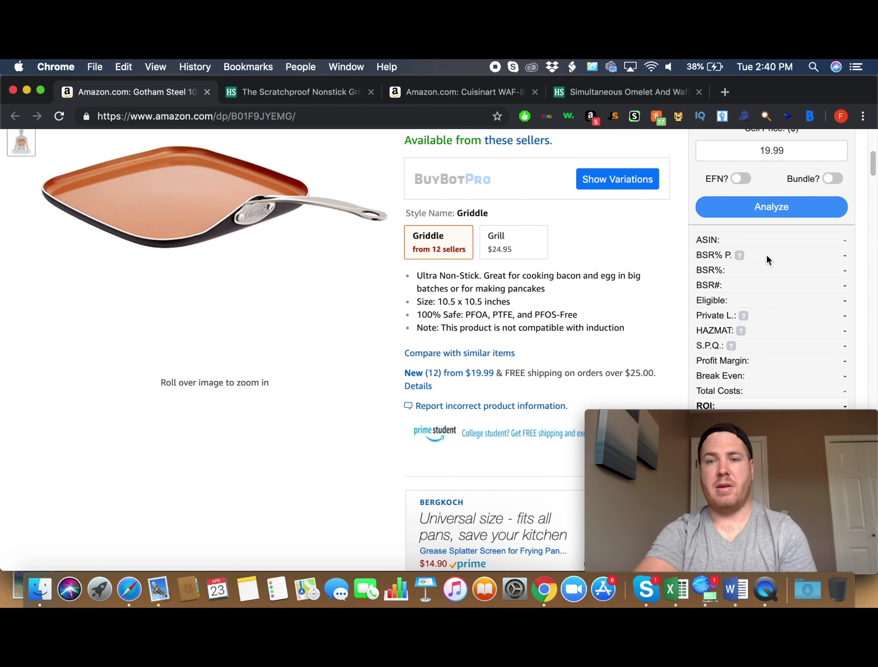
{"action": "scroll", "coordinate": [768, 259], "scroll_direction": "up", "scroll_amount": 2}
{"action": "scroll", "coordinate": [767, 260], "scroll_direction": "down", "scroll_amount": 3}
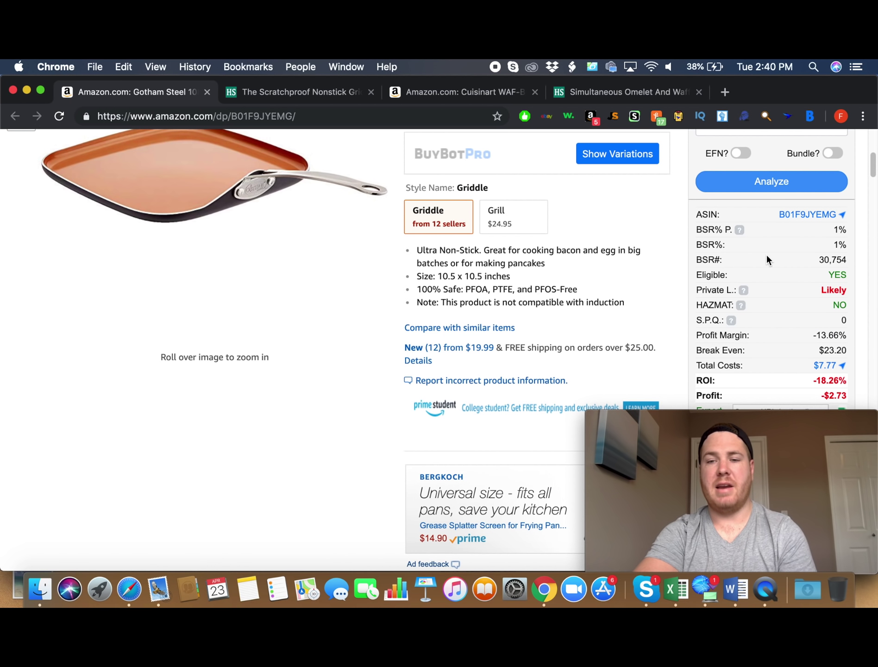
{"action": "scroll", "coordinate": [766, 259], "scroll_direction": "down", "scroll_amount": 1}
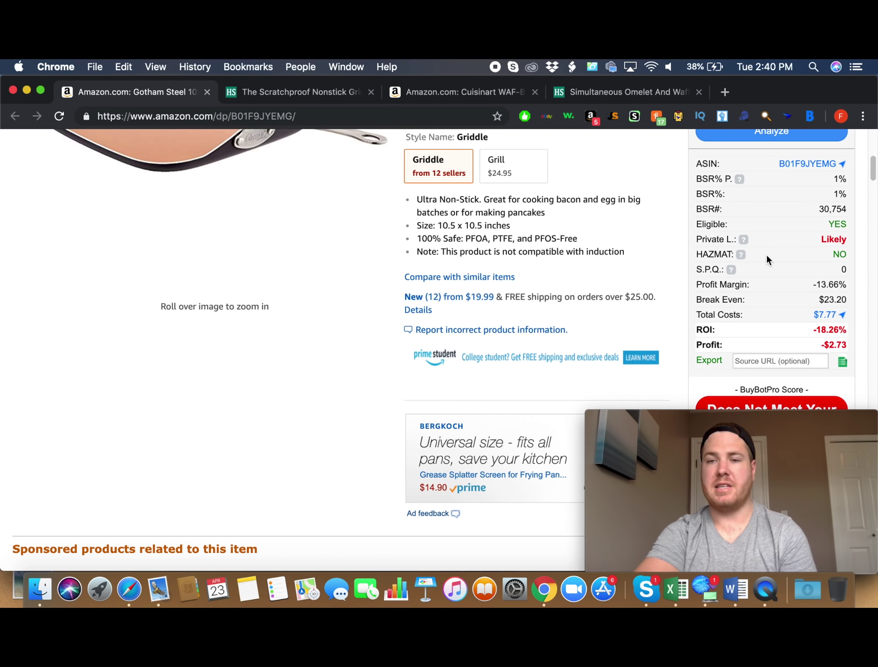
{"action": "scroll", "coordinate": [767, 259], "scroll_direction": "up", "scroll_amount": 1}
{"action": "scroll", "coordinate": [767, 258], "scroll_direction": "up", "scroll_amount": 3}
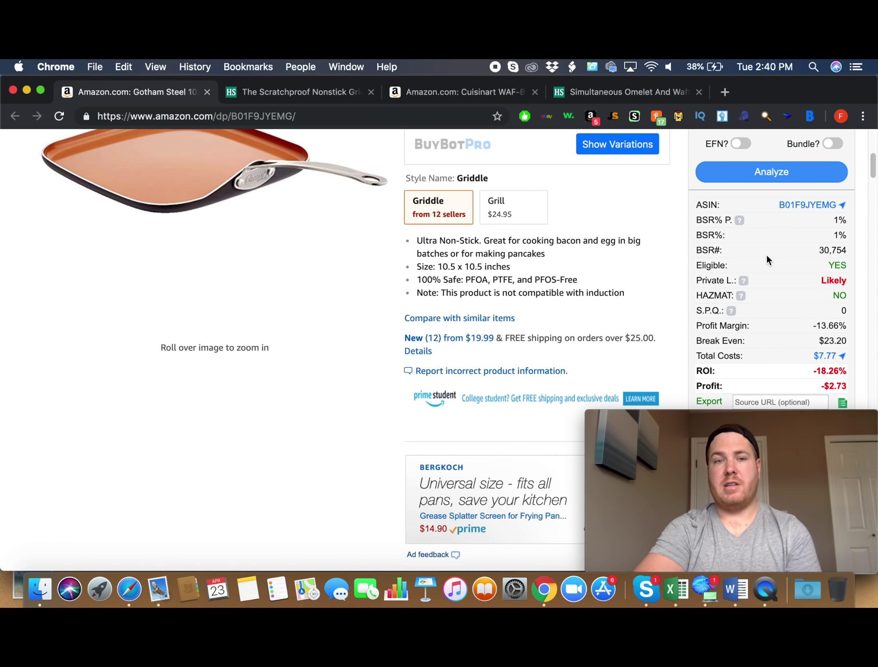
{"action": "scroll", "coordinate": [753, 187], "scroll_direction": "up", "scroll_amount": 2}
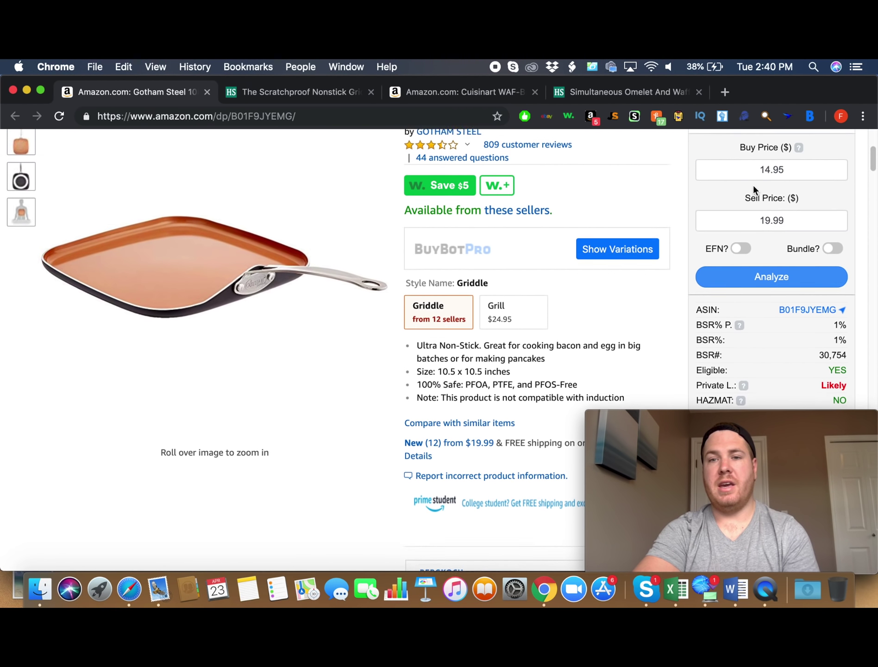
{"action": "scroll", "coordinate": [769, 204], "scroll_direction": "down", "scroll_amount": 1}
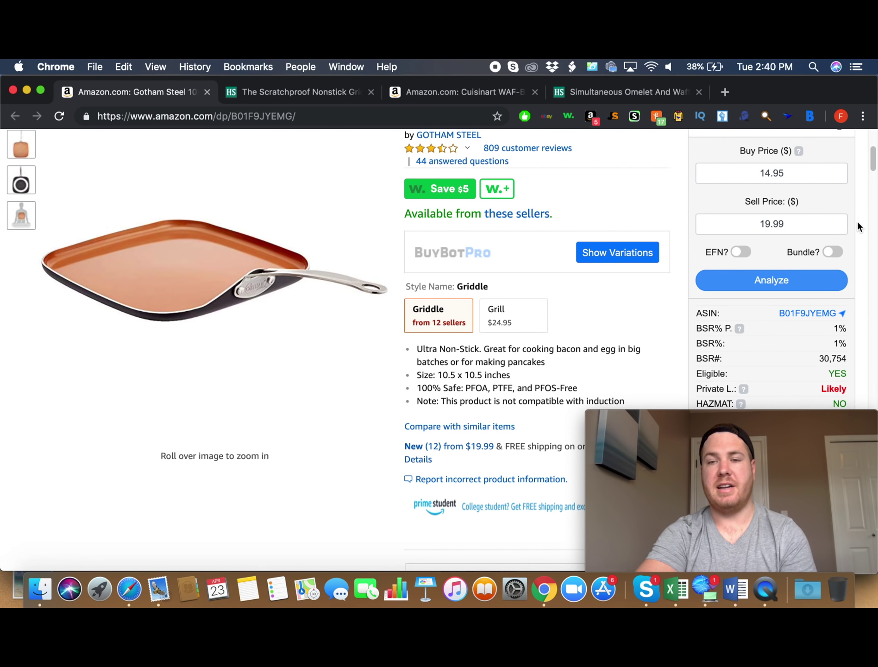
{"action": "scroll", "coordinate": [857, 220], "scroll_direction": "down", "scroll_amount": 3}
{"action": "scroll", "coordinate": [783, 267], "scroll_direction": "down", "scroll_amount": 1}
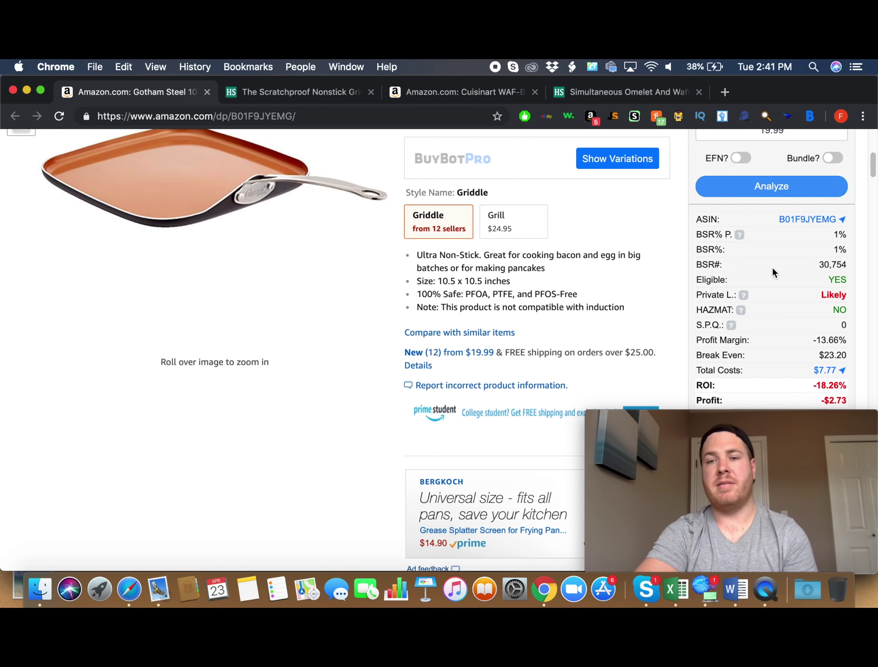
{"action": "mouse_move", "coordinate": [742, 242]}
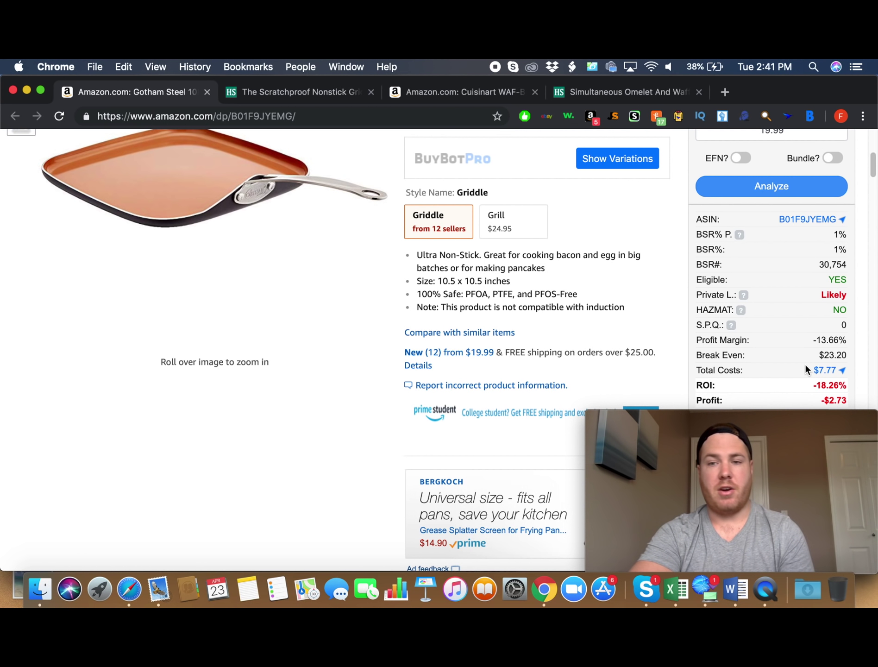
{"action": "scroll", "coordinate": [805, 367], "scroll_direction": "down", "scroll_amount": 1}
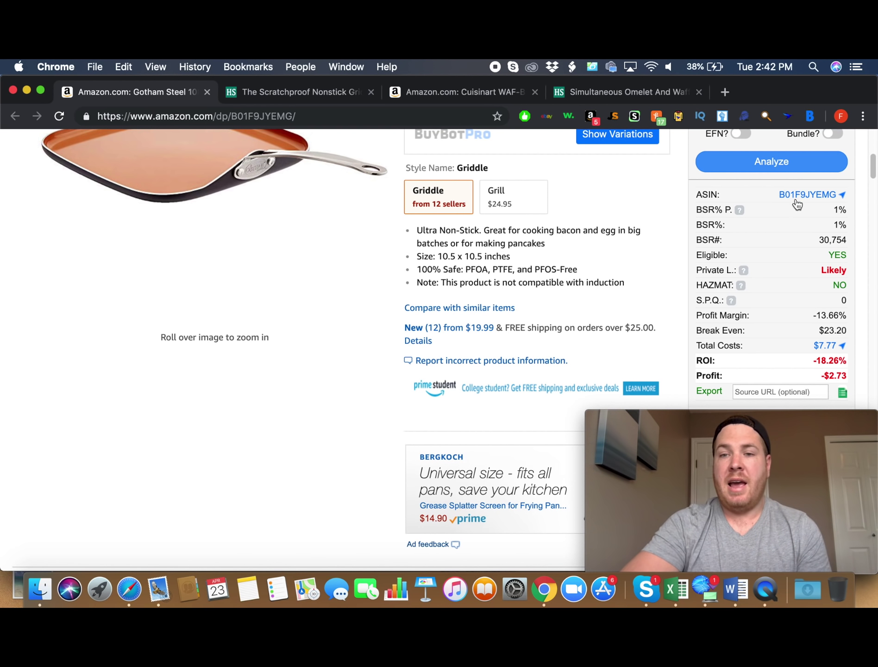
{"action": "mouse_move", "coordinate": [802, 194]}
{"action": "scroll", "coordinate": [803, 195], "scroll_direction": "up", "scroll_amount": 2}
{"action": "scroll", "coordinate": [802, 204], "scroll_direction": "up", "scroll_amount": 2}
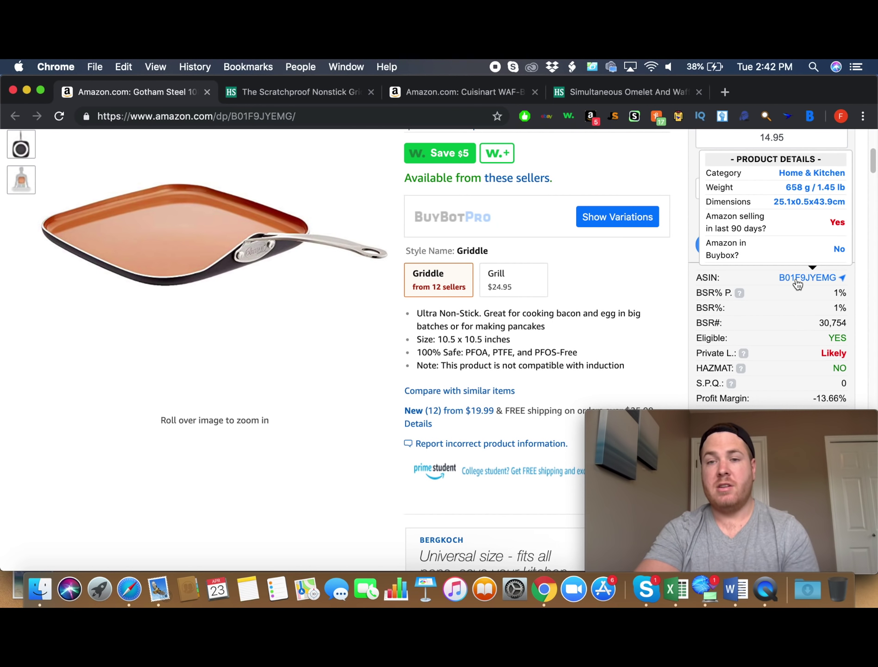
{"action": "scroll", "coordinate": [798, 332], "scroll_direction": "down", "scroll_amount": 5}
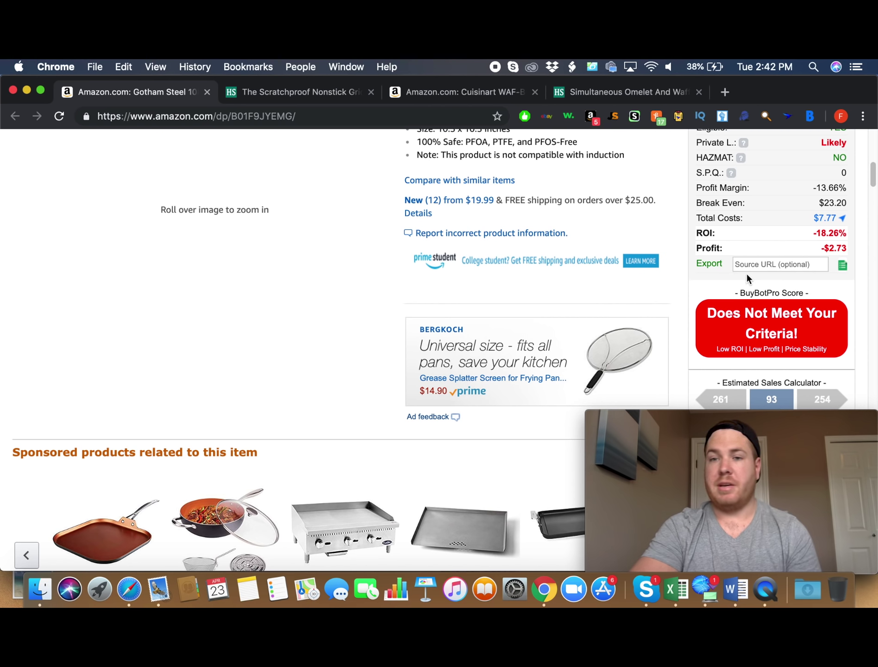
{"action": "scroll", "coordinate": [746, 277], "scroll_direction": "down", "scroll_amount": 5}
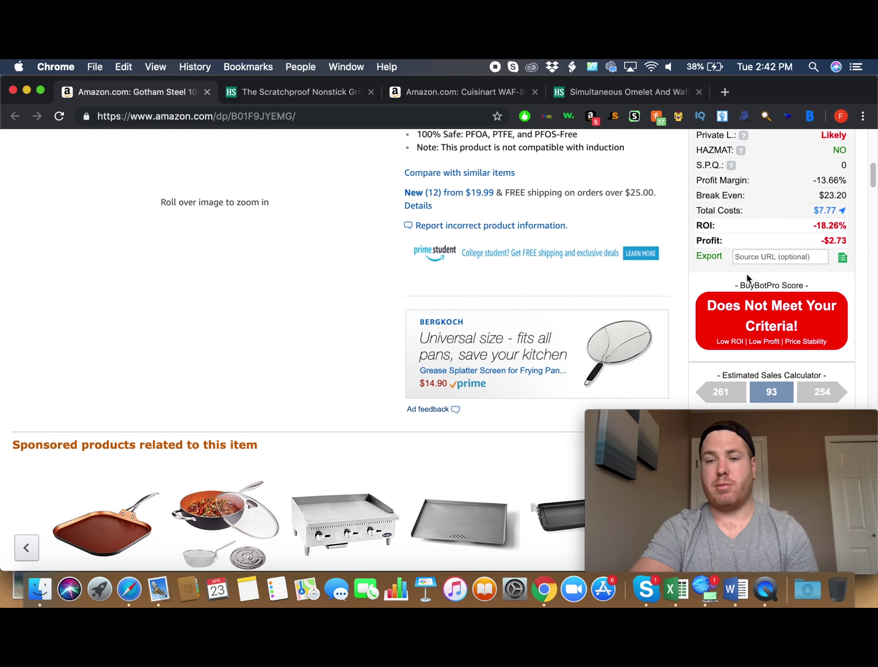
{"action": "scroll", "coordinate": [746, 277], "scroll_direction": "down", "scroll_amount": 3}
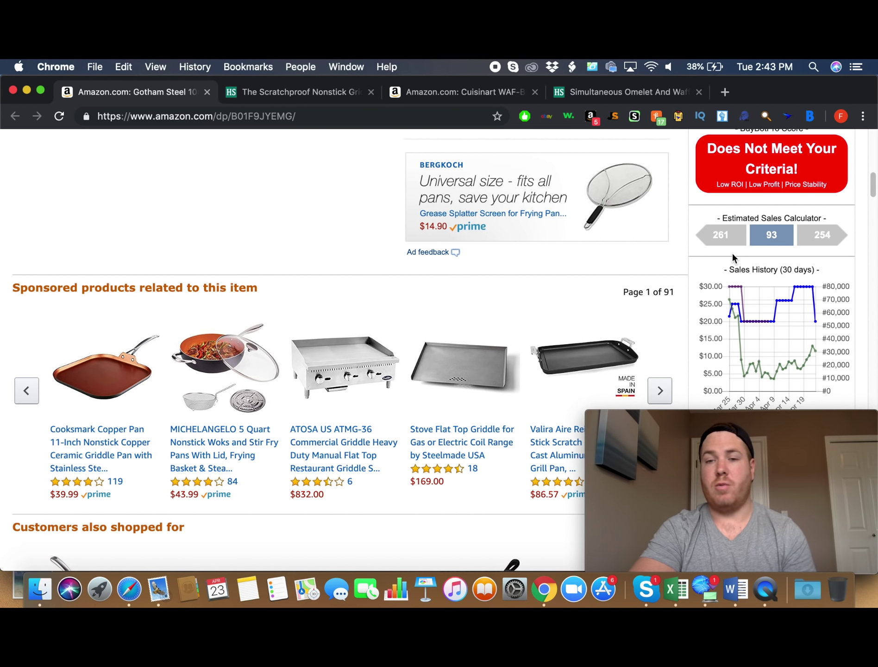
{"action": "mouse_move", "coordinate": [820, 245]}
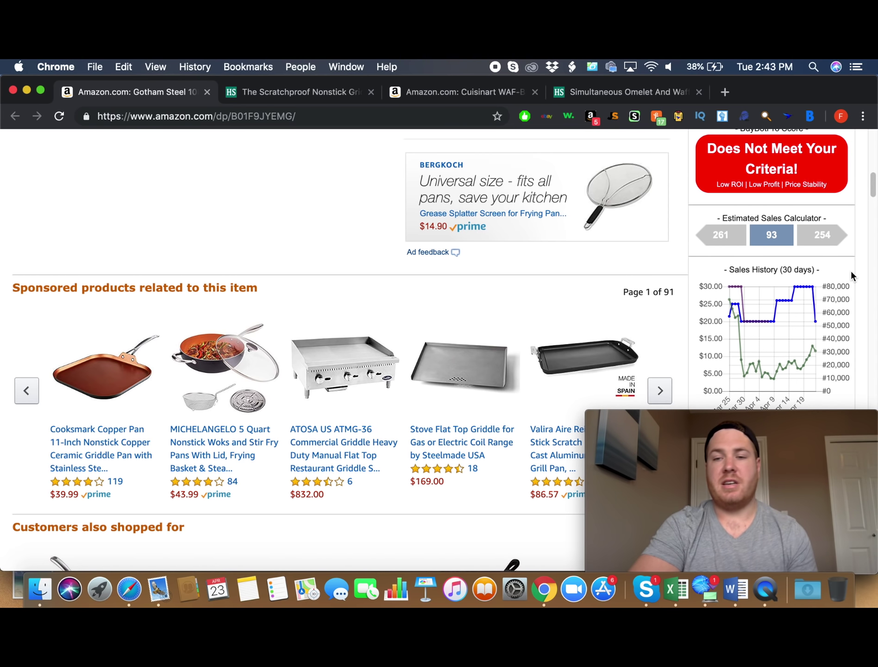
{"action": "scroll", "coordinate": [851, 275], "scroll_direction": "down", "scroll_amount": 4}
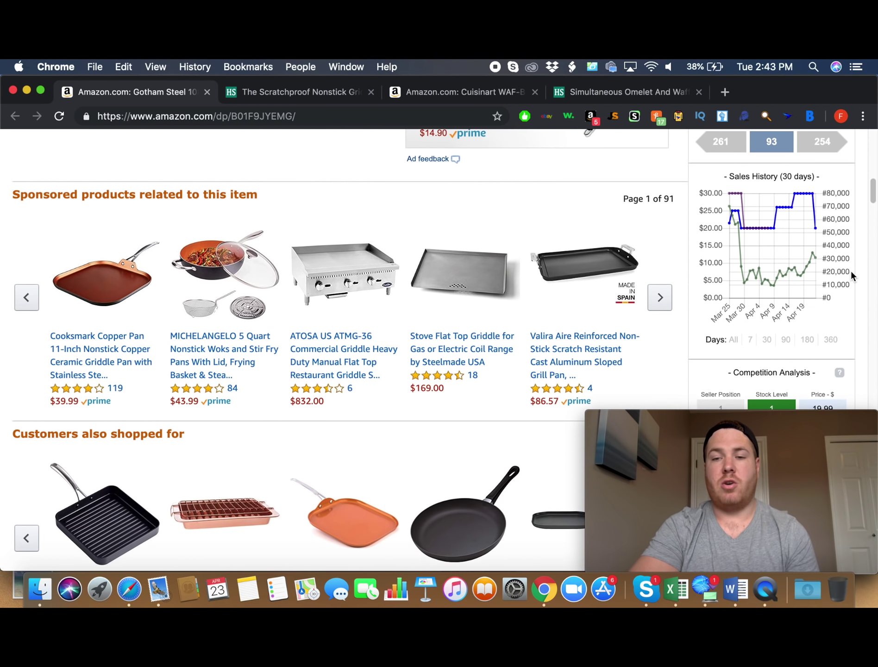
{"action": "scroll", "coordinate": [850, 269], "scroll_direction": "up", "scroll_amount": 10}
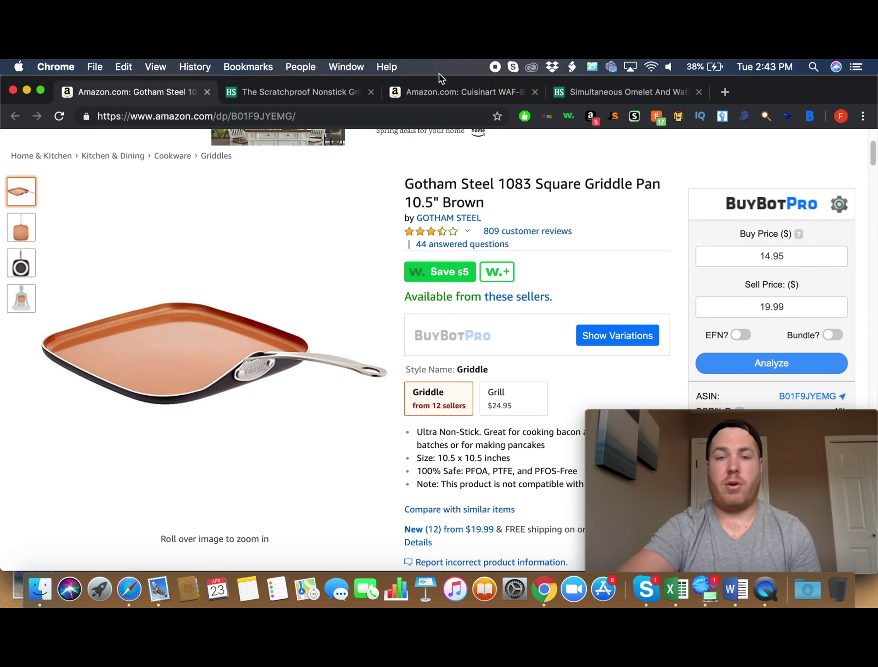
{"action": "left_click", "coordinate": [207, 92]}
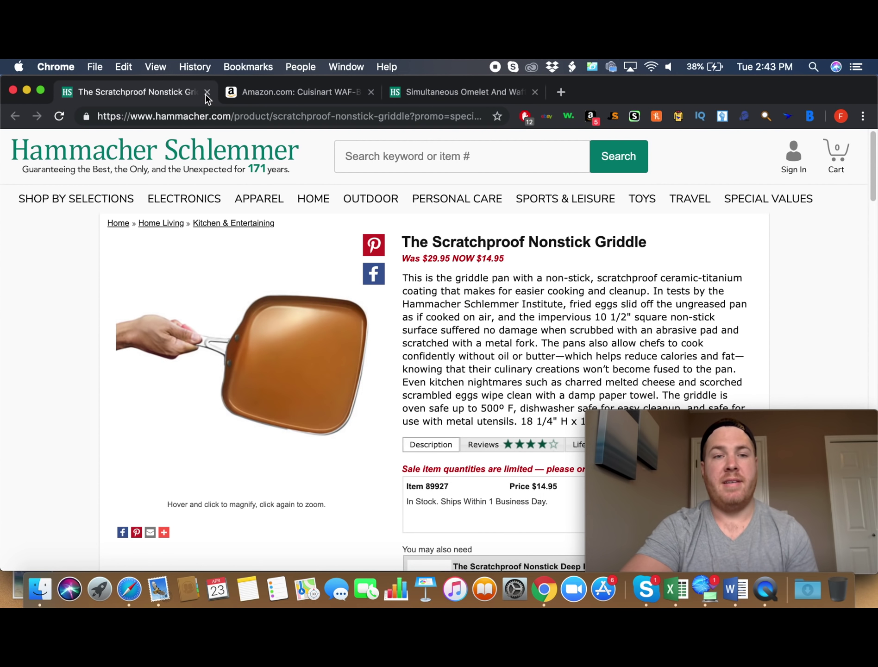
{"action": "left_click", "coordinate": [207, 93]}
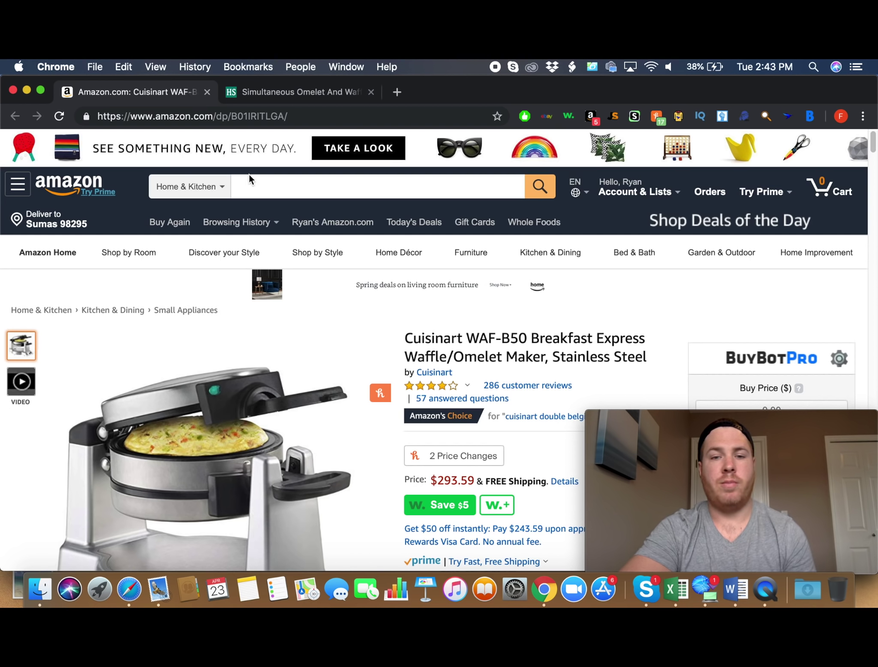
{"action": "scroll", "coordinate": [366, 299], "scroll_direction": "down", "scroll_amount": 2}
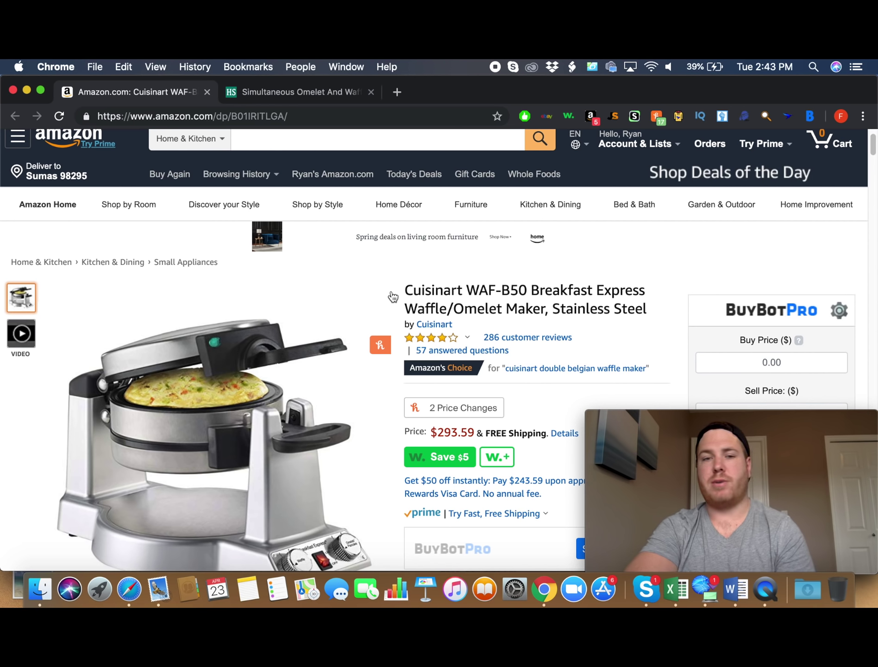
{"action": "mouse_move", "coordinate": [417, 204]}
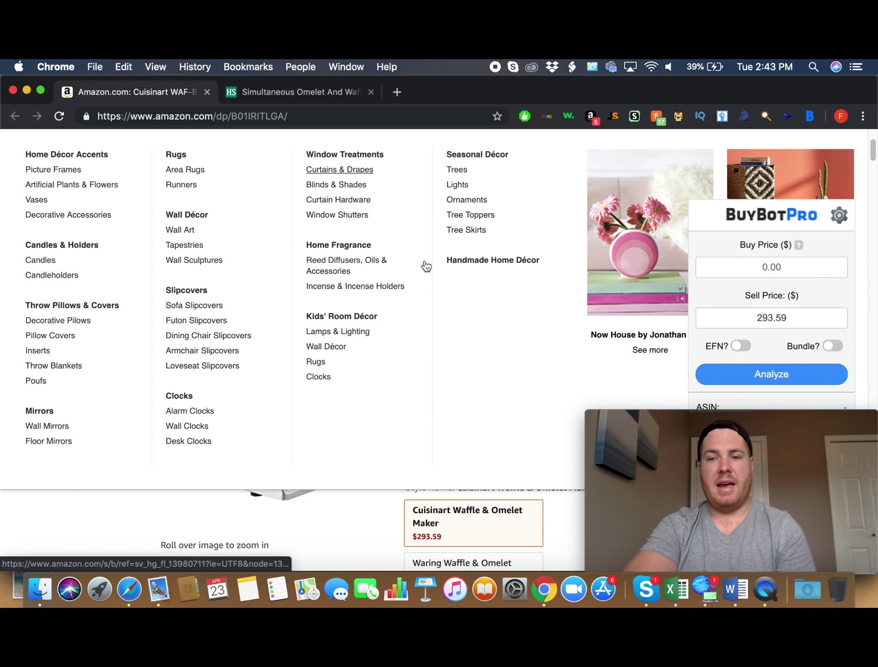
{"action": "scroll", "coordinate": [313, 478], "scroll_direction": "down", "scroll_amount": 5}
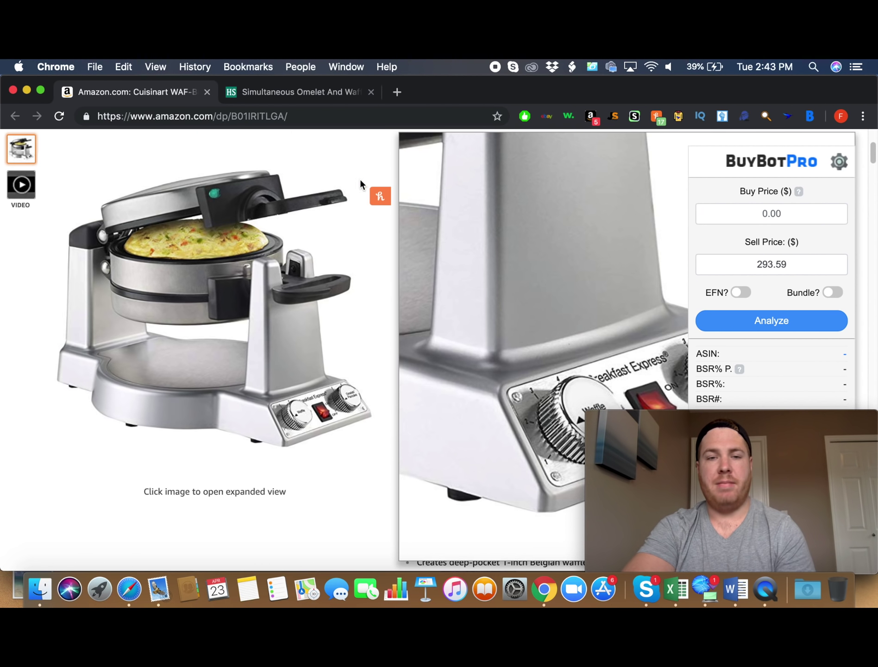
{"action": "left_click", "coordinate": [294, 97]}
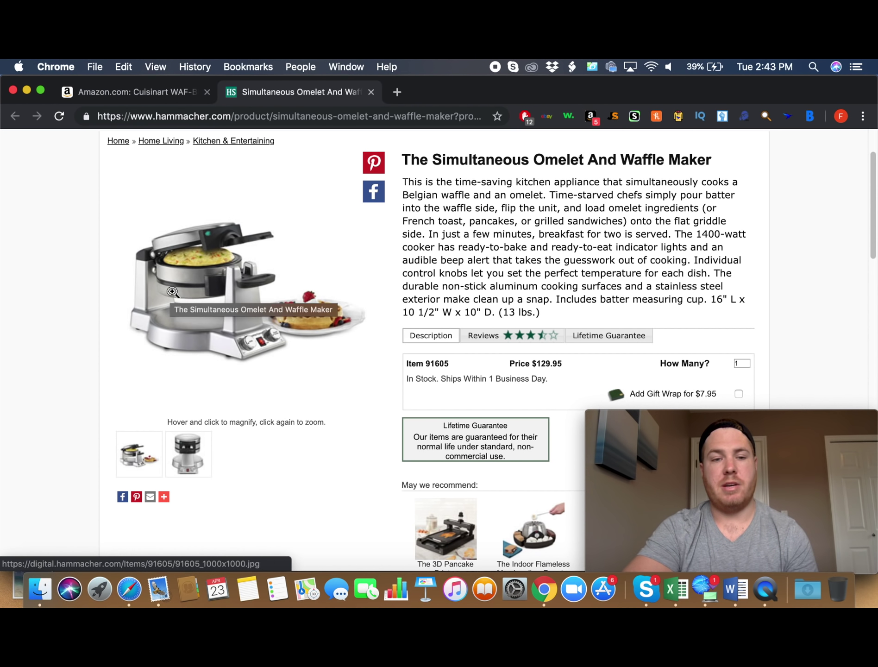
{"action": "left_click", "coordinate": [122, 98]}
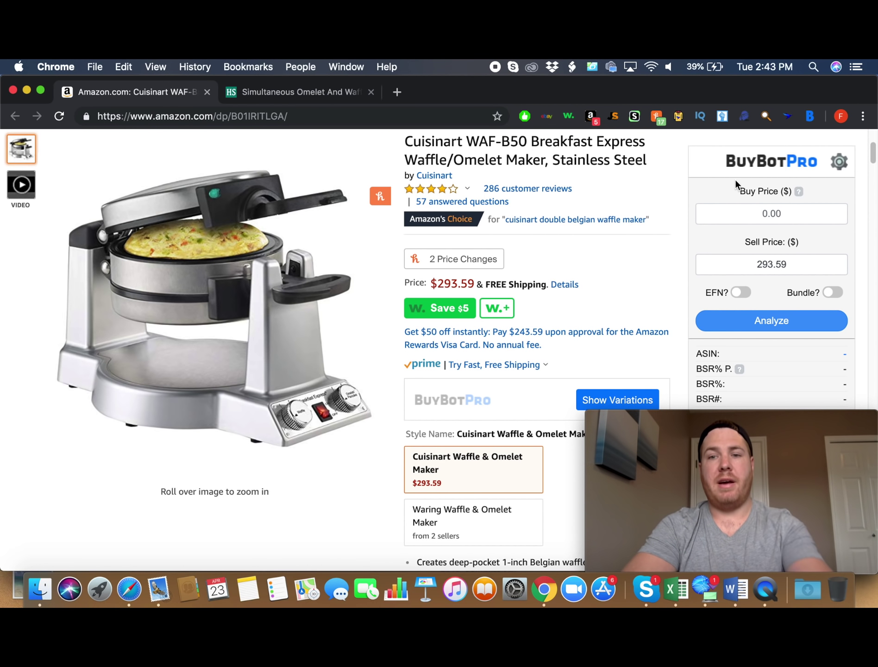
Step: Analyze the Cuisinart at a 129.95 buy price, giving 36.21% margin and $168.53 break-even
{"action": "left_click", "coordinate": [745, 212]}
{"action": "type", "text": "12.99"}
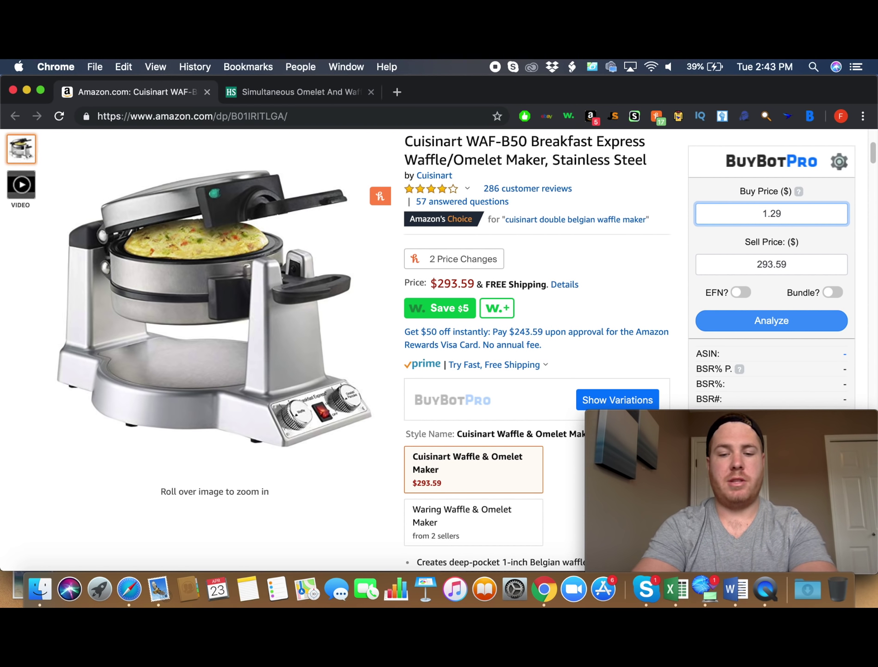
{"action": "type", "text": "5"}
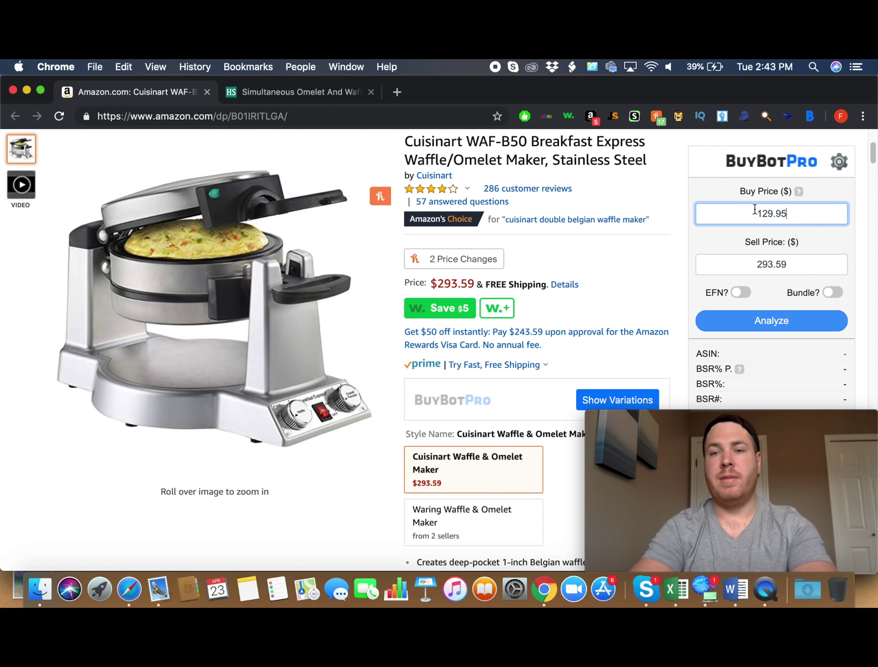
{"action": "left_click", "coordinate": [786, 322]}
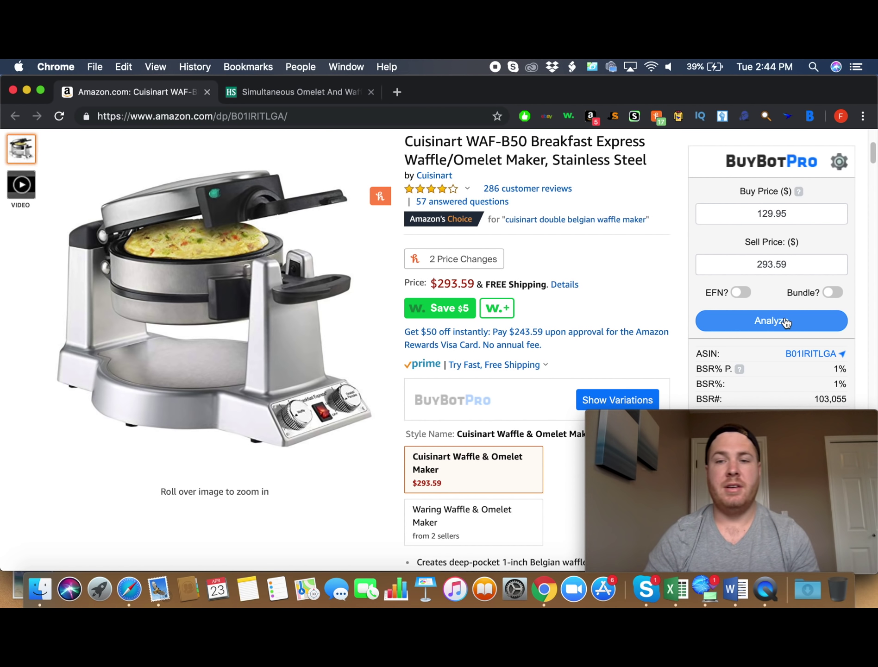
{"action": "scroll", "coordinate": [786, 322], "scroll_direction": "down", "scroll_amount": 5}
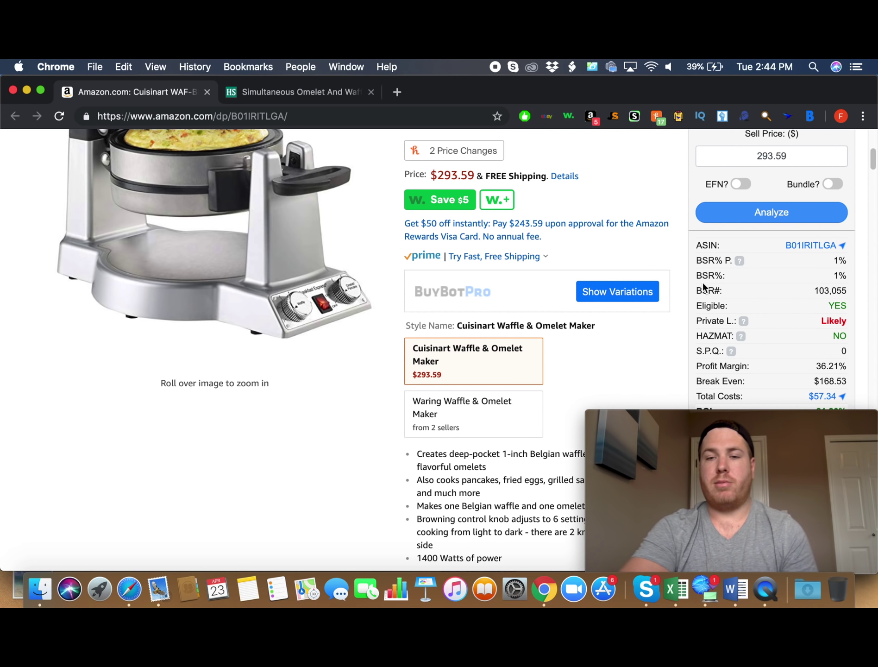
{"action": "mouse_move", "coordinate": [794, 246]}
{"action": "scroll", "coordinate": [795, 248], "scroll_direction": "up", "scroll_amount": 1}
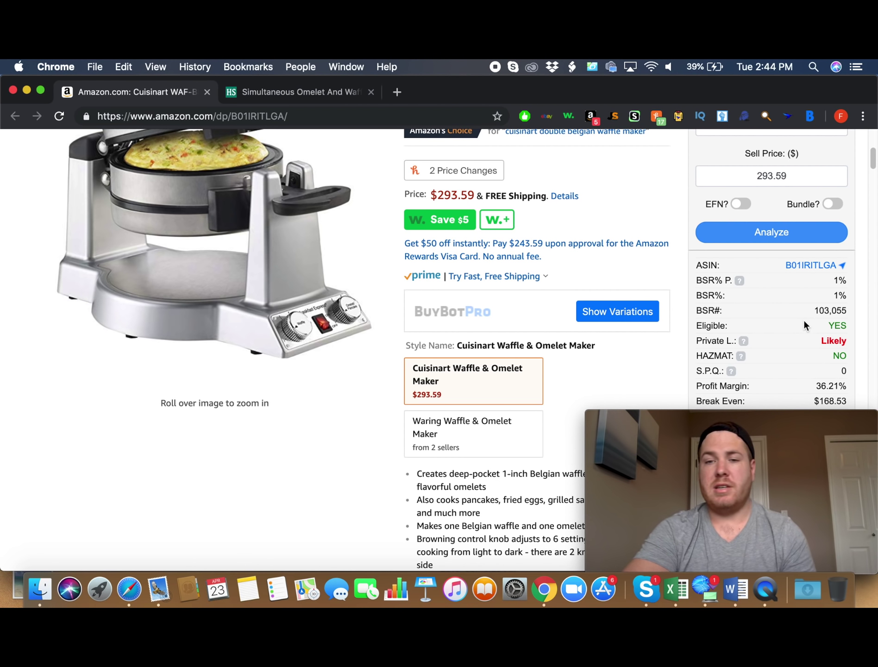
{"action": "scroll", "coordinate": [804, 318], "scroll_direction": "down", "scroll_amount": 1}
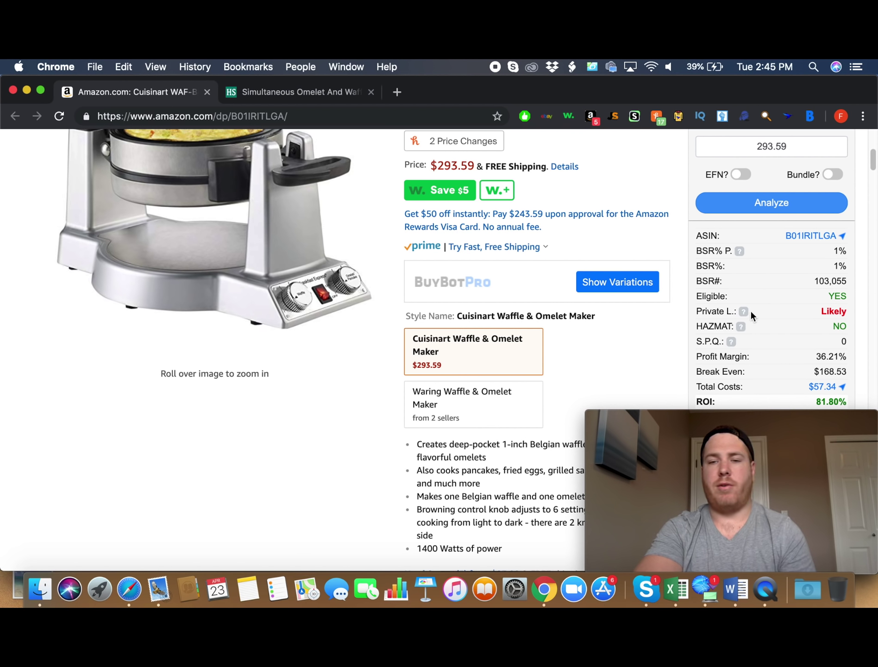
{"action": "scroll", "coordinate": [785, 311], "scroll_direction": "down", "scroll_amount": 2}
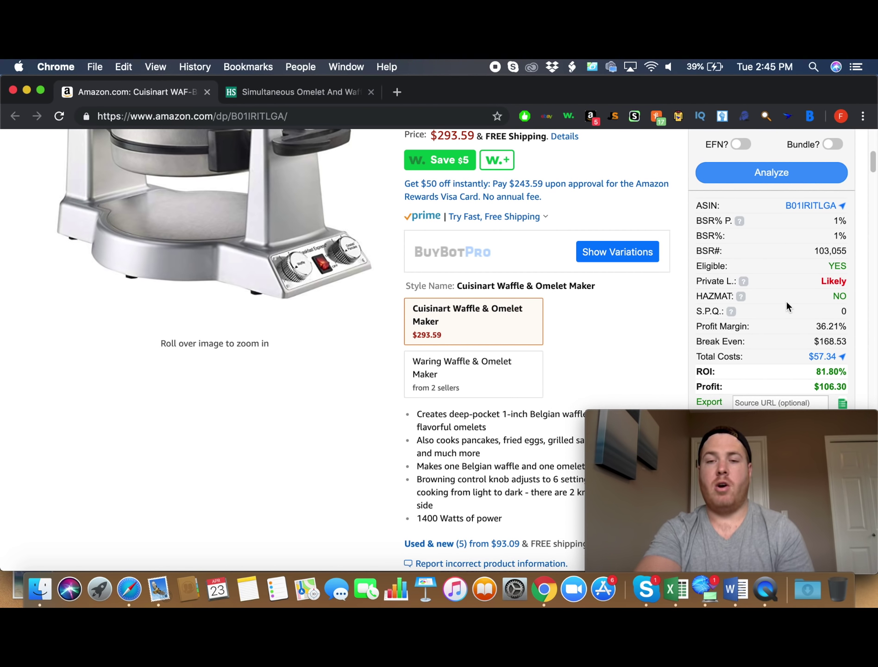
{"action": "mouse_move", "coordinate": [732, 313]}
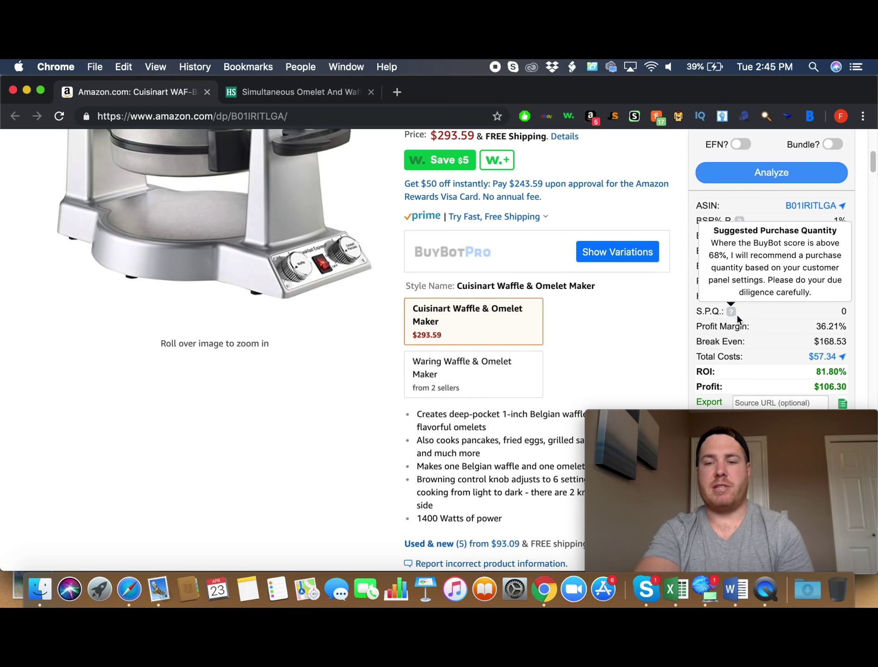
{"action": "scroll", "coordinate": [737, 314], "scroll_direction": "down", "scroll_amount": 5}
{"action": "mouse_move", "coordinate": [777, 296]}
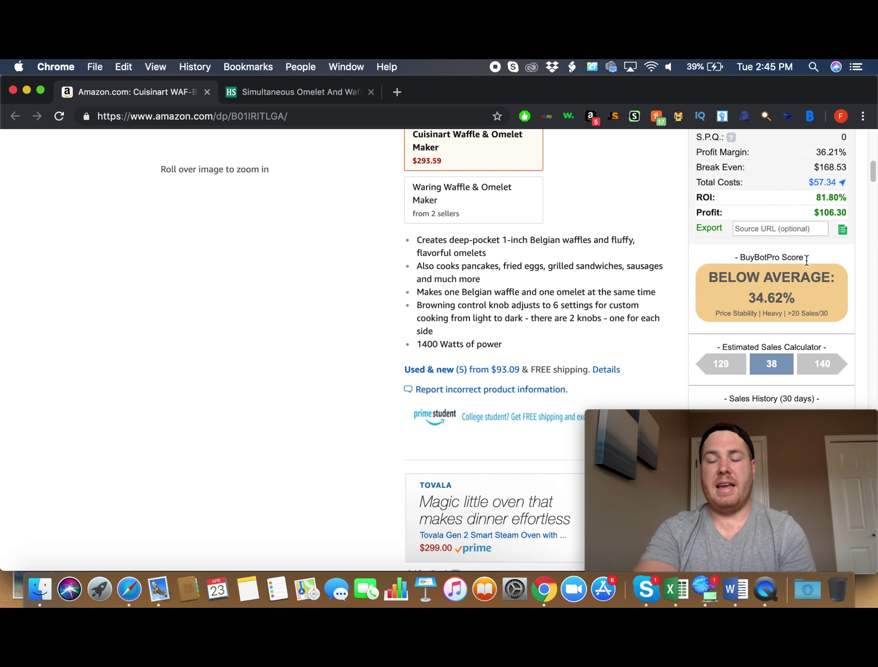
{"action": "scroll", "coordinate": [807, 260], "scroll_direction": "down", "scroll_amount": 4}
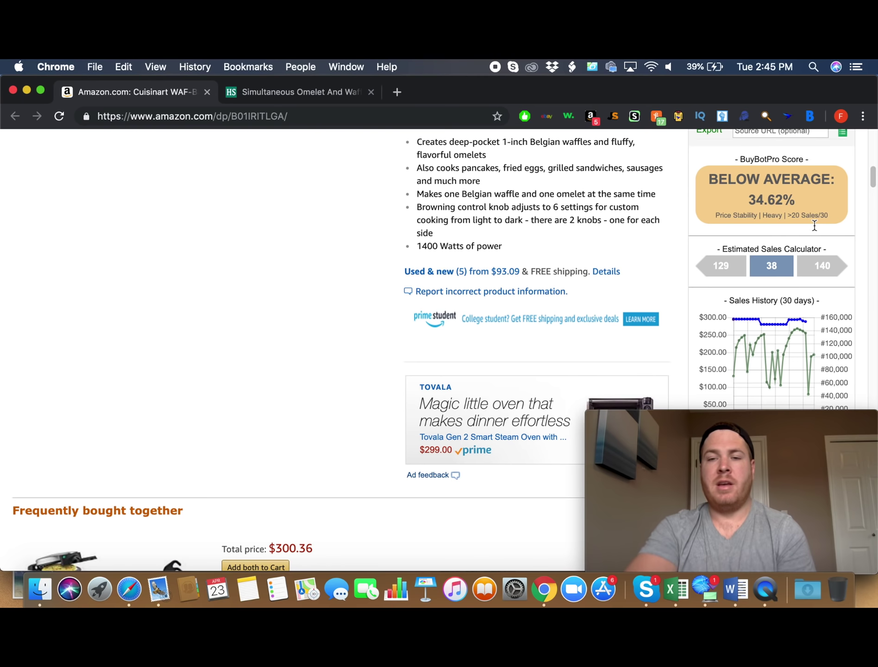
{"action": "mouse_move", "coordinate": [839, 224]}
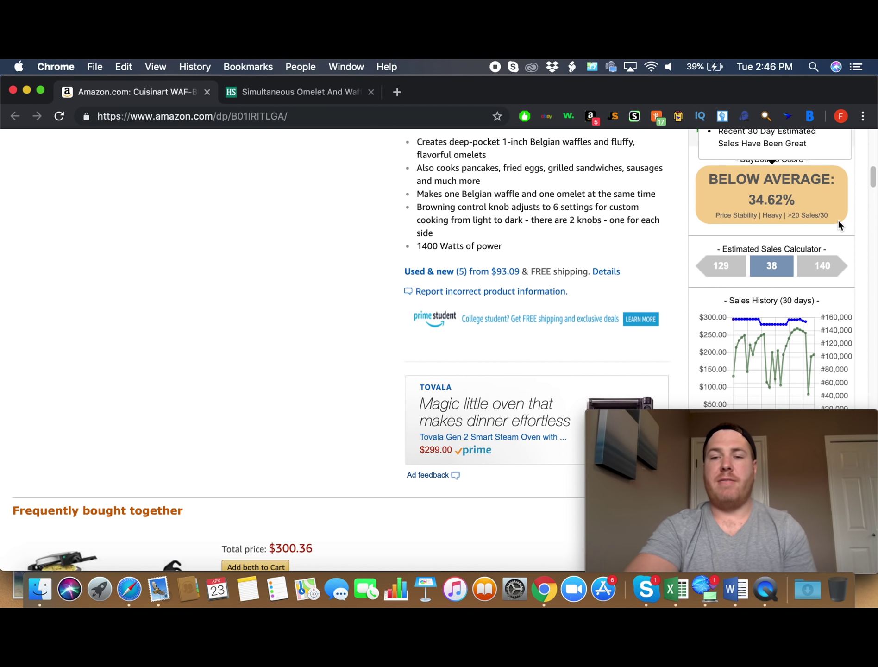
{"action": "mouse_move", "coordinate": [771, 267]}
{"action": "scroll", "coordinate": [772, 268], "scroll_direction": "up", "scroll_amount": 1}
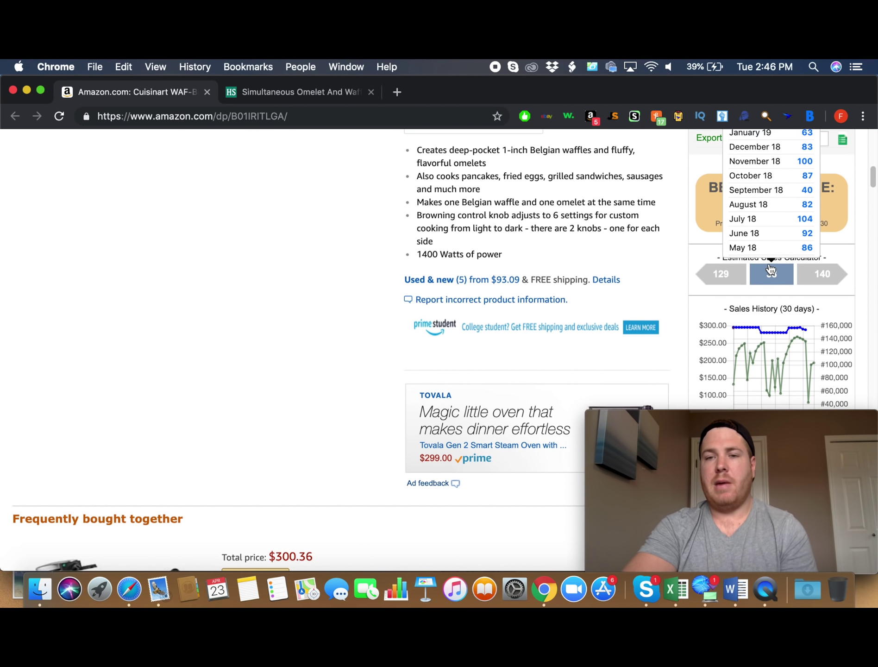
{"action": "scroll", "coordinate": [776, 300], "scroll_direction": "up", "scroll_amount": 1}
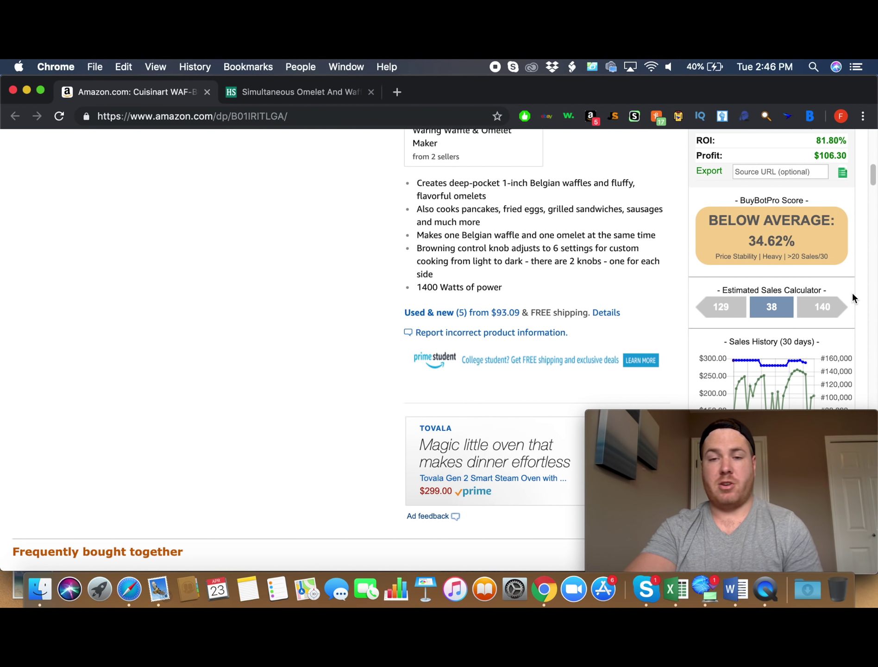
Step: Copy the full web address of the Hammacher product page
{"action": "scroll", "coordinate": [843, 252], "scroll_direction": "up", "scroll_amount": 3}
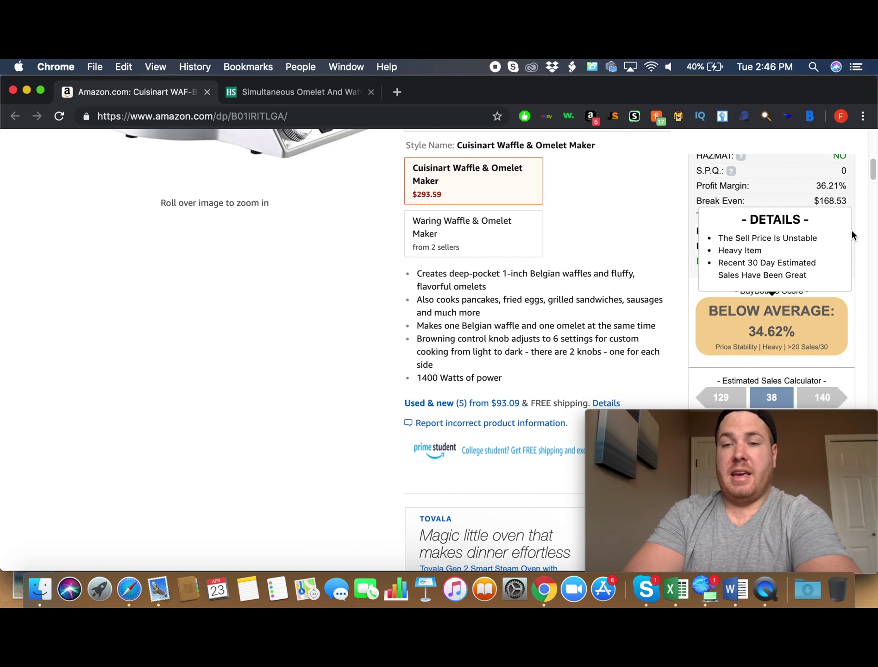
{"action": "scroll", "coordinate": [858, 224], "scroll_direction": "up", "scroll_amount": 1}
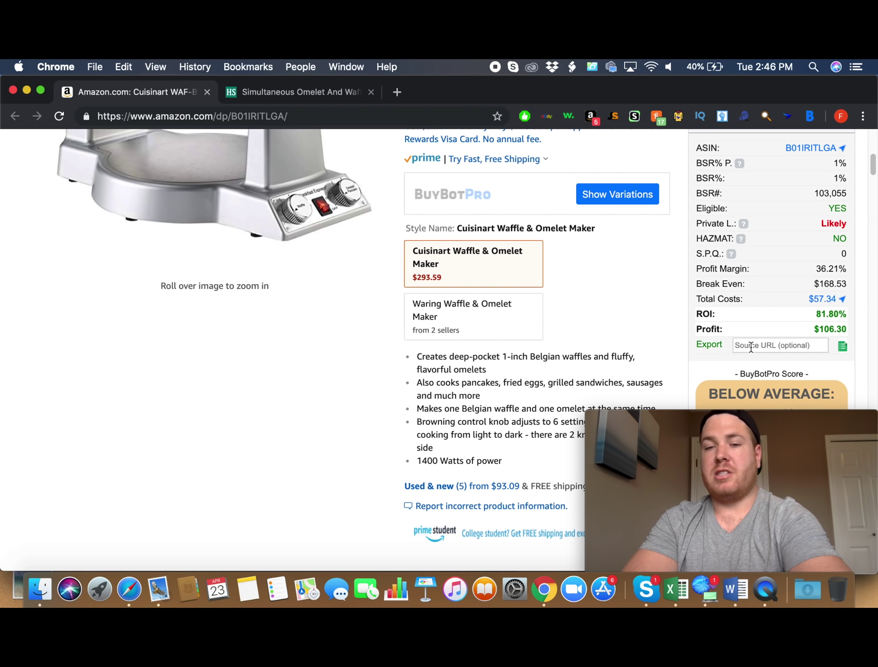
{"action": "mouse_move", "coordinate": [366, 185]}
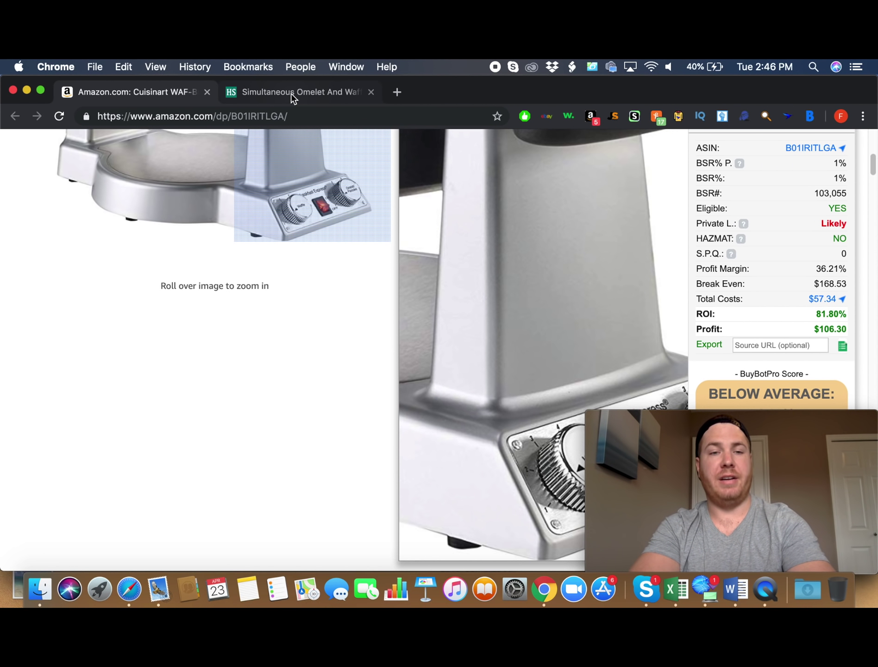
{"action": "left_click", "coordinate": [291, 93]}
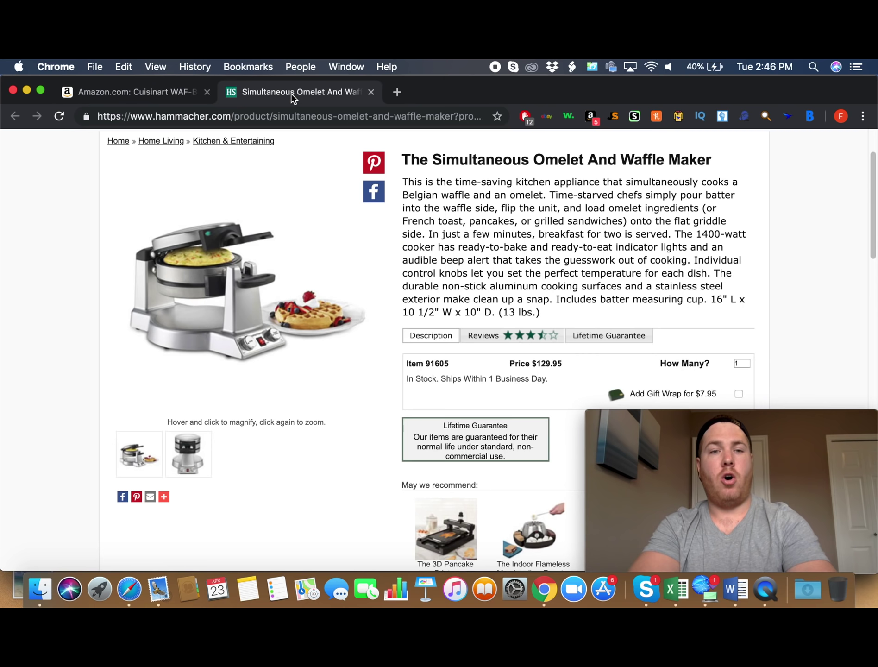
{"action": "left_click", "coordinate": [323, 120]}
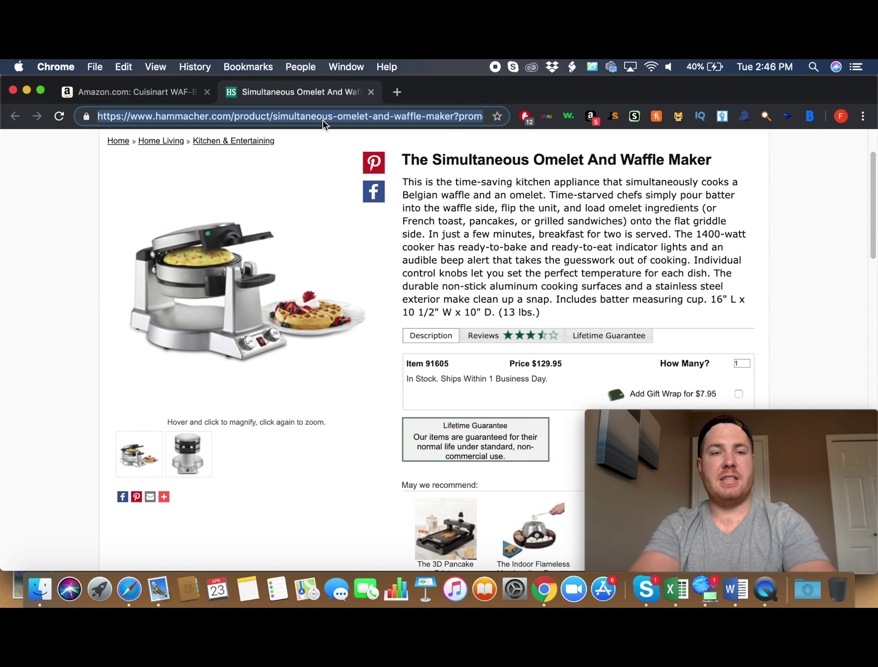
Step: Paste the Hammacher address into BuyBot Pro's Source URL field on the Amazon page
{"action": "left_click", "coordinate": [158, 92]}
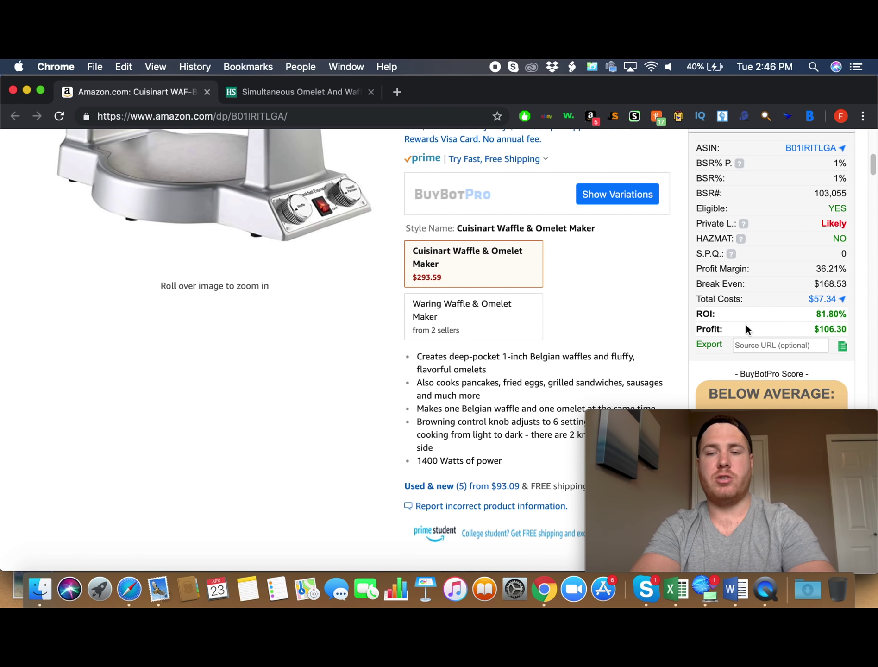
{"action": "left_click", "coordinate": [745, 344]}
{"action": "key", "text": "super+v"}
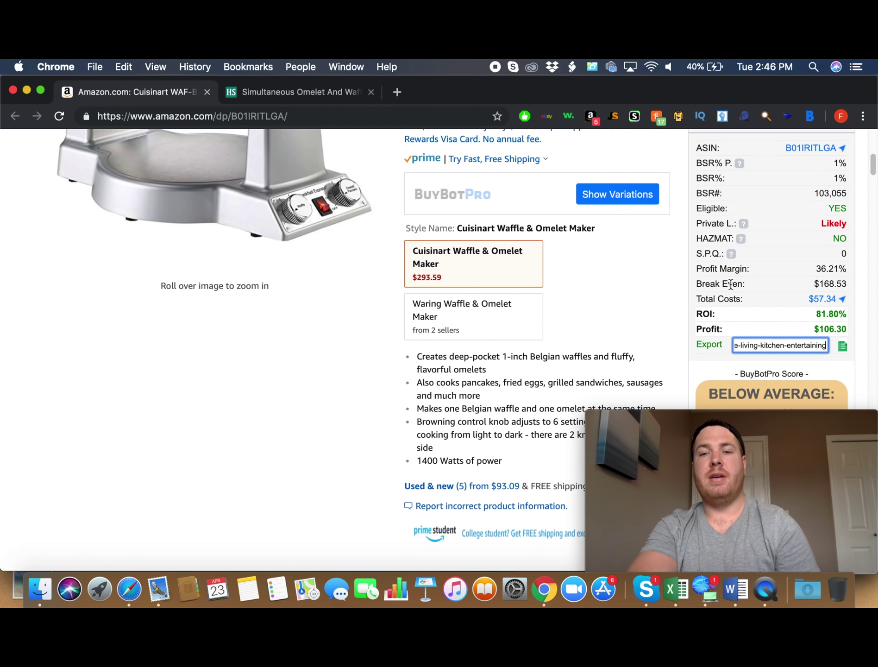
{"action": "scroll", "coordinate": [731, 284], "scroll_direction": "up", "scroll_amount": 2}
{"action": "scroll", "coordinate": [829, 364], "scroll_direction": "down", "scroll_amount": 3}
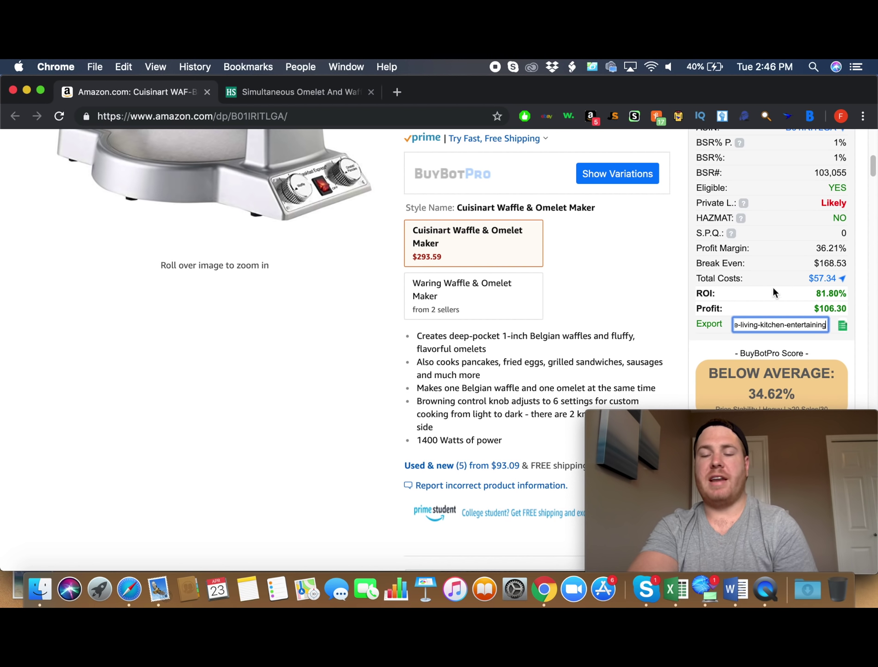
{"action": "scroll", "coordinate": [773, 287], "scroll_direction": "up", "scroll_amount": 1}
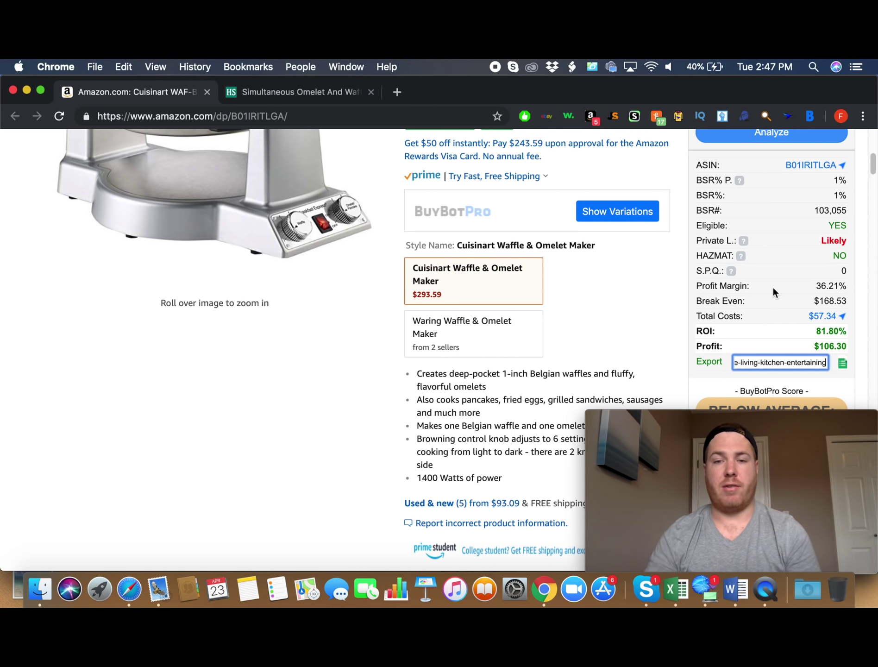
Step: Scroll past the Analyze button to the 30-day Sales History chart and Competition Analysis
{"action": "scroll", "coordinate": [772, 250], "scroll_direction": "up", "scroll_amount": 3}
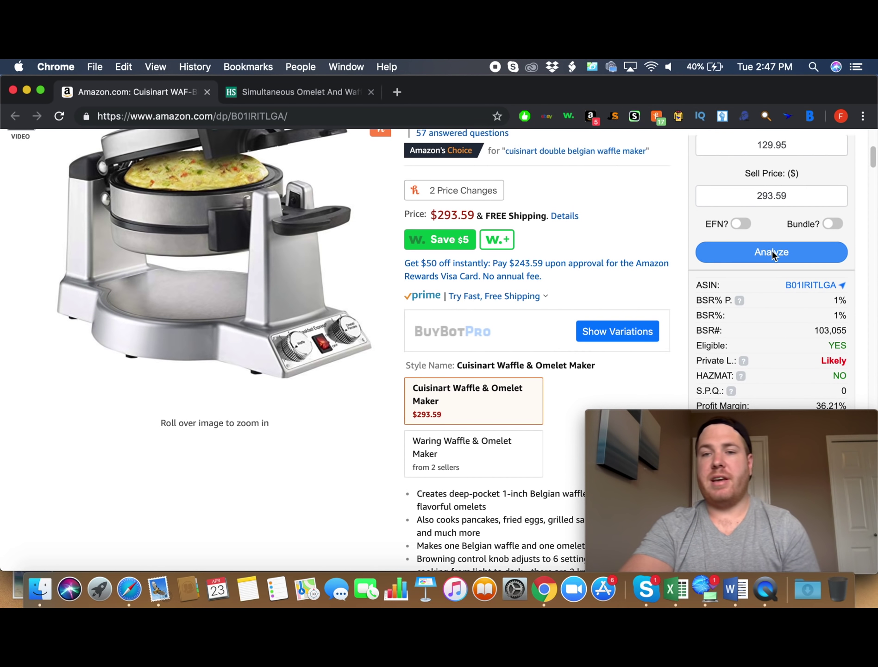
{"action": "scroll", "coordinate": [765, 256], "scroll_direction": "up", "scroll_amount": 2}
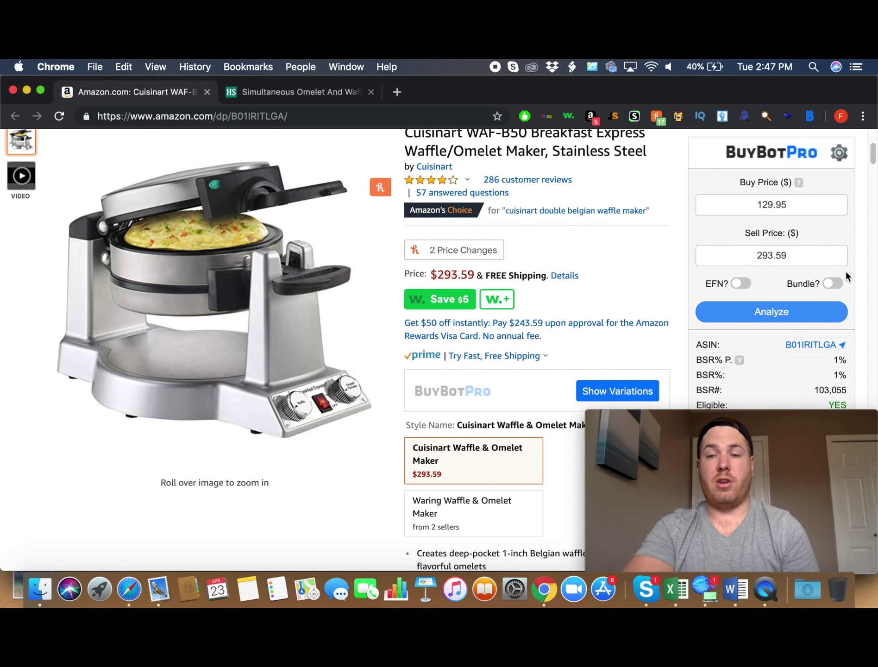
{"action": "scroll", "coordinate": [845, 276], "scroll_direction": "down", "scroll_amount": 3}
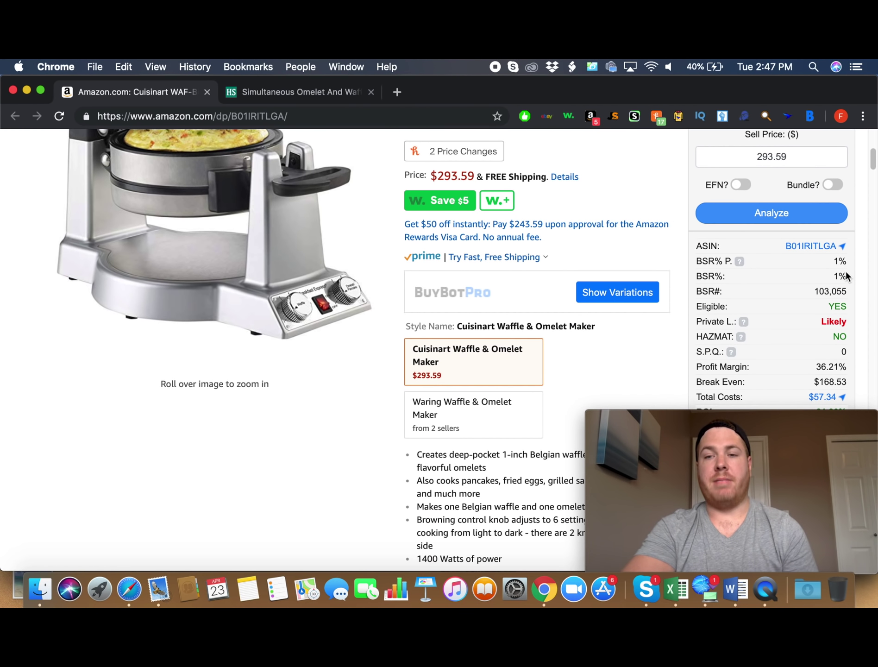
{"action": "scroll", "coordinate": [848, 271], "scroll_direction": "down", "scroll_amount": 3}
{"action": "scroll", "coordinate": [849, 269], "scroll_direction": "down", "scroll_amount": 7}
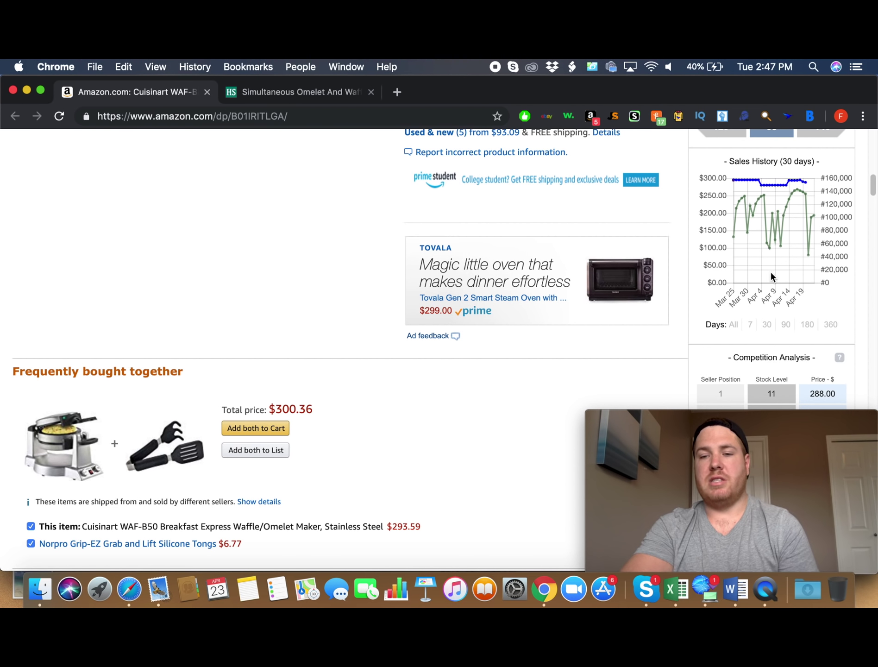
Step: Inspect each seller's stock tooltip in the Competition Analysis table ($288.00 to $294.95)
{"action": "scroll", "coordinate": [773, 273], "scroll_direction": "down", "scroll_amount": 2}
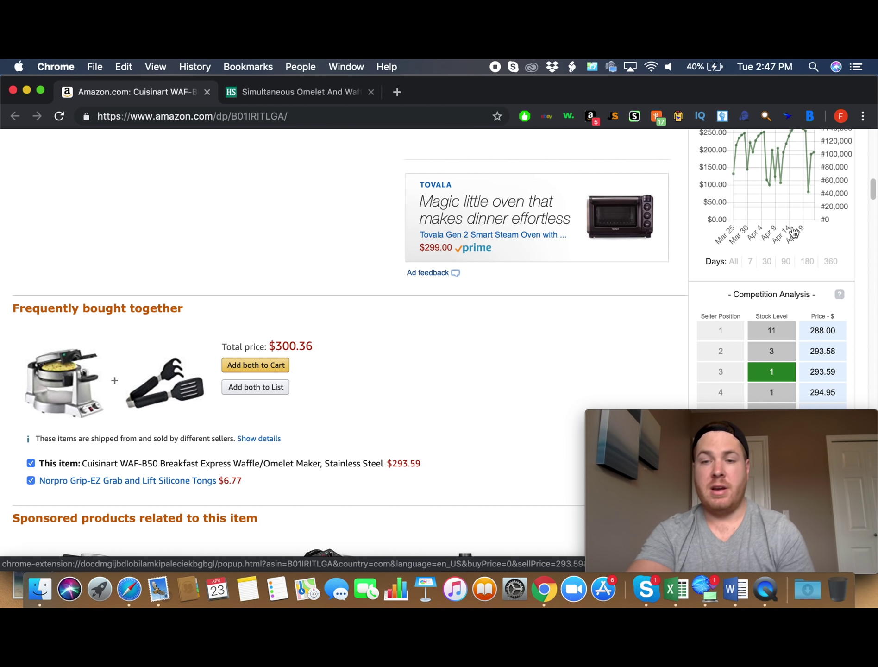
{"action": "scroll", "coordinate": [564, 269], "scroll_direction": "down", "scroll_amount": 2}
{"action": "scroll", "coordinate": [578, 247], "scroll_direction": "up", "scroll_amount": 3}
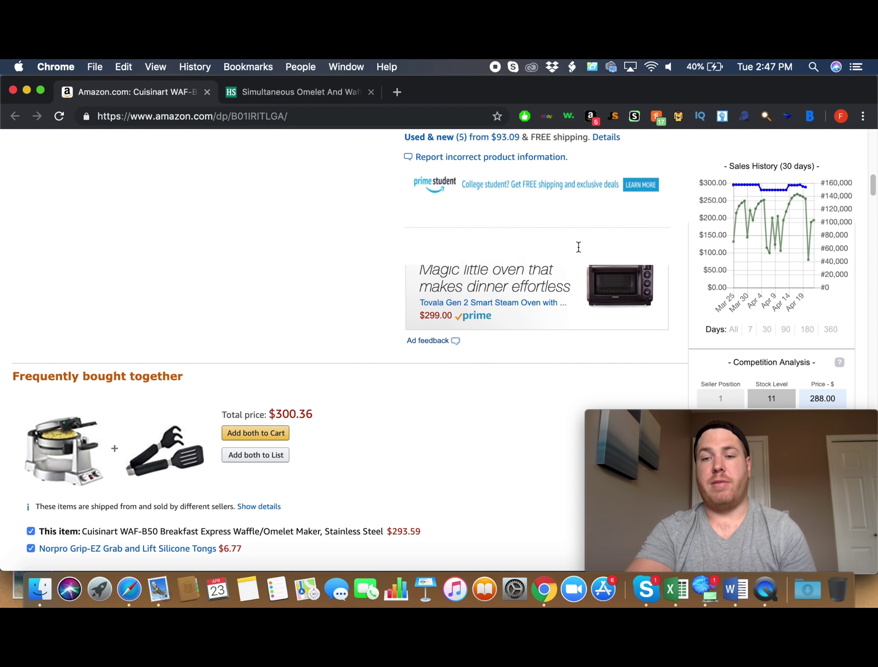
{"action": "scroll", "coordinate": [647, 301], "scroll_direction": "down", "scroll_amount": 3}
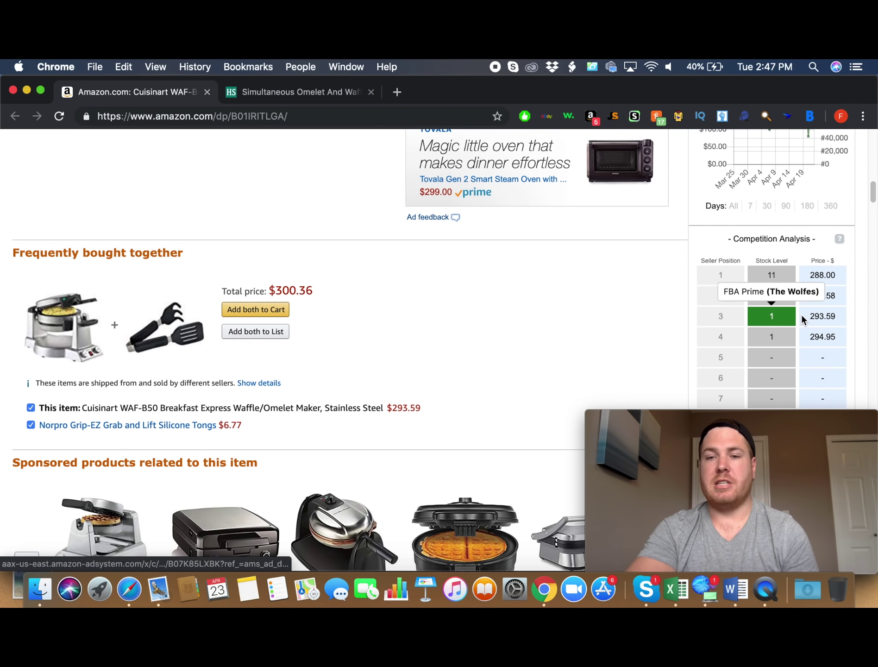
{"action": "mouse_move", "coordinate": [800, 323]}
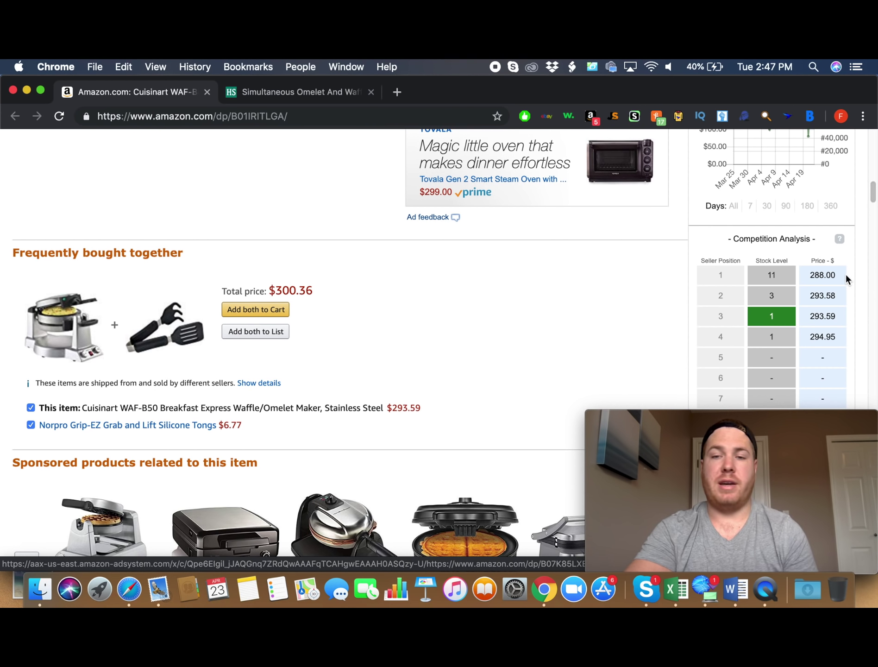
{"action": "mouse_move", "coordinate": [772, 273]}
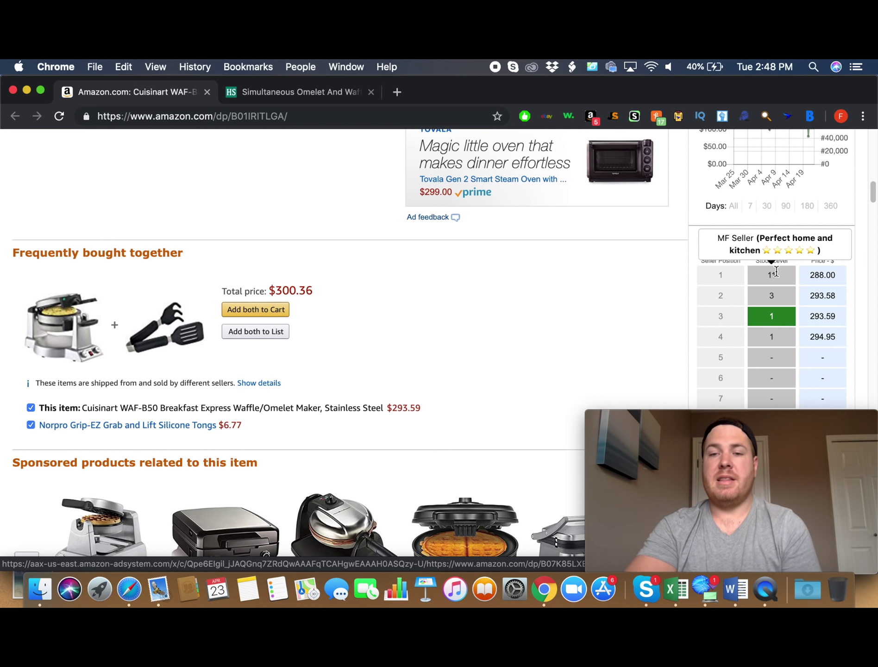
{"action": "mouse_move", "coordinate": [778, 295]}
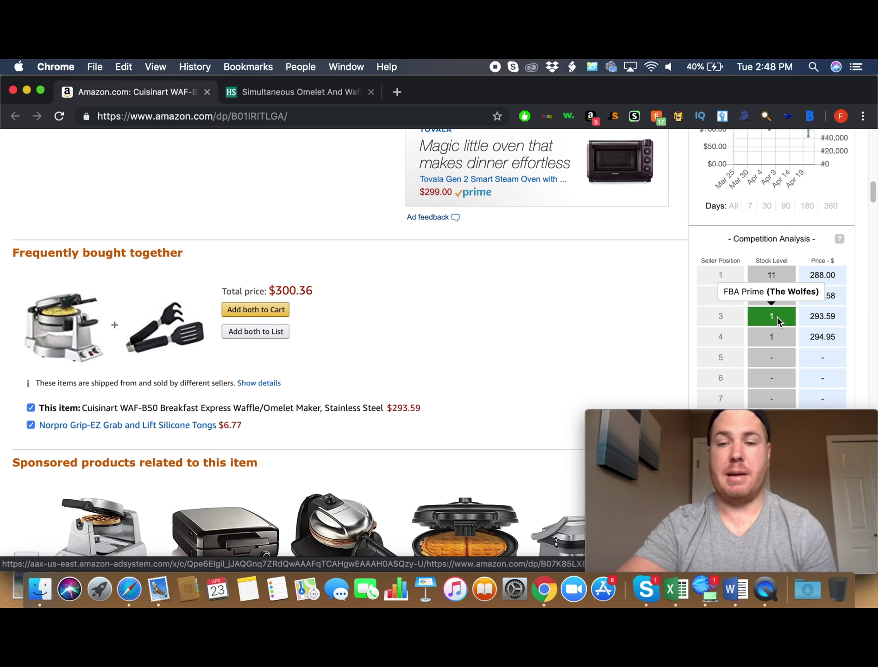
Step: Return to the 81.80% ROI and $106.30 profit rows and view the BuyBotPro Score details
{"action": "scroll", "coordinate": [710, 341], "scroll_direction": "down", "scroll_amount": 5}
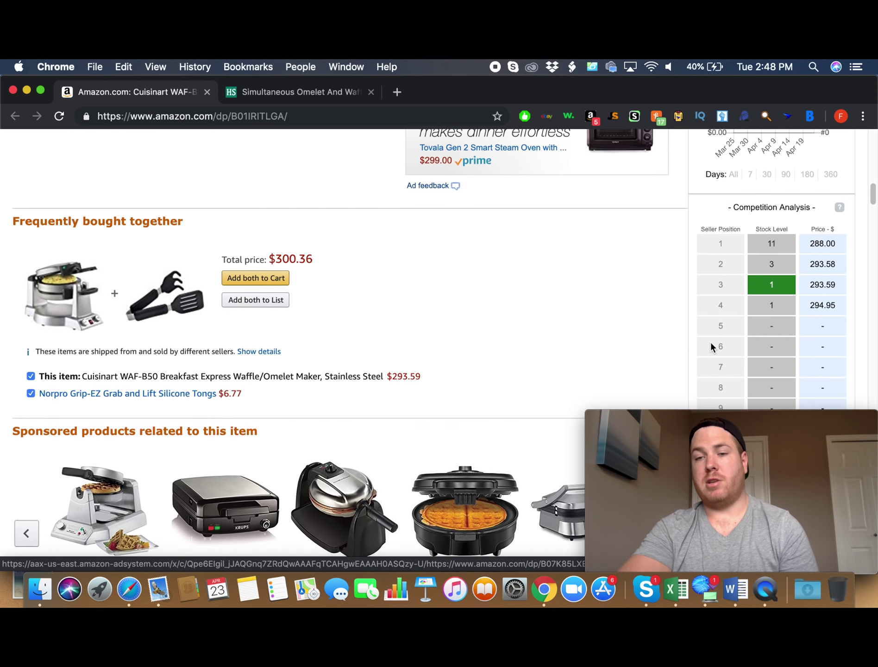
{"action": "scroll", "coordinate": [711, 345], "scroll_direction": "up", "scroll_amount": 2}
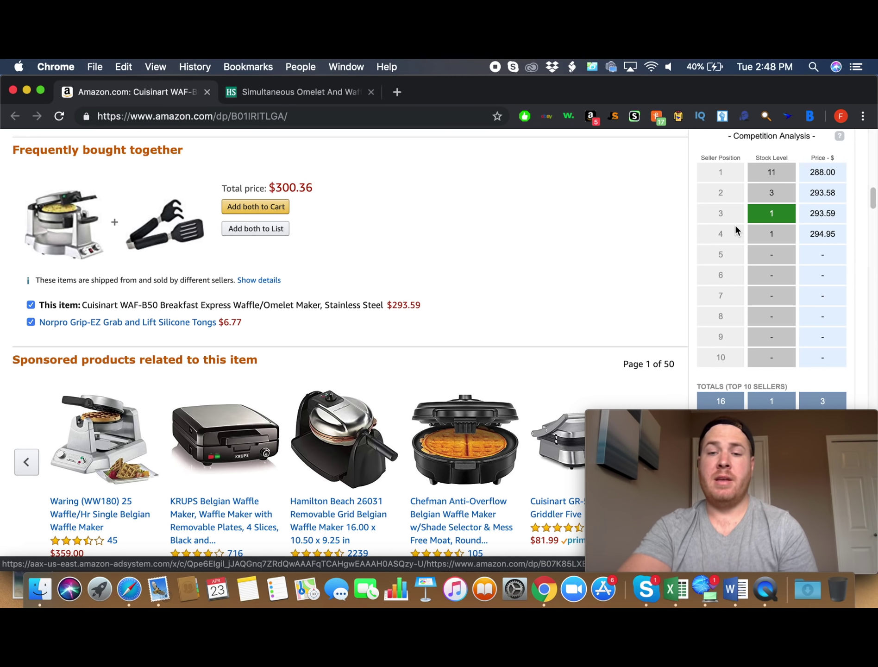
{"action": "scroll", "coordinate": [734, 227], "scroll_direction": "down", "scroll_amount": 10}
{"action": "scroll", "coordinate": [736, 227], "scroll_direction": "up", "scroll_amount": 11}
{"action": "scroll", "coordinate": [736, 230], "scroll_direction": "up", "scroll_amount": 8}
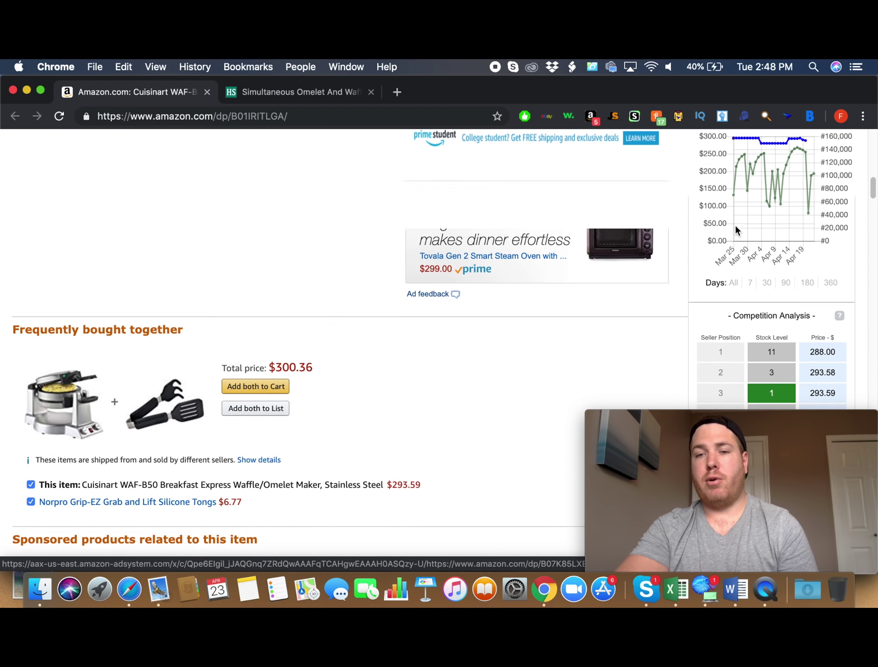
{"action": "mouse_move", "coordinate": [759, 165]}
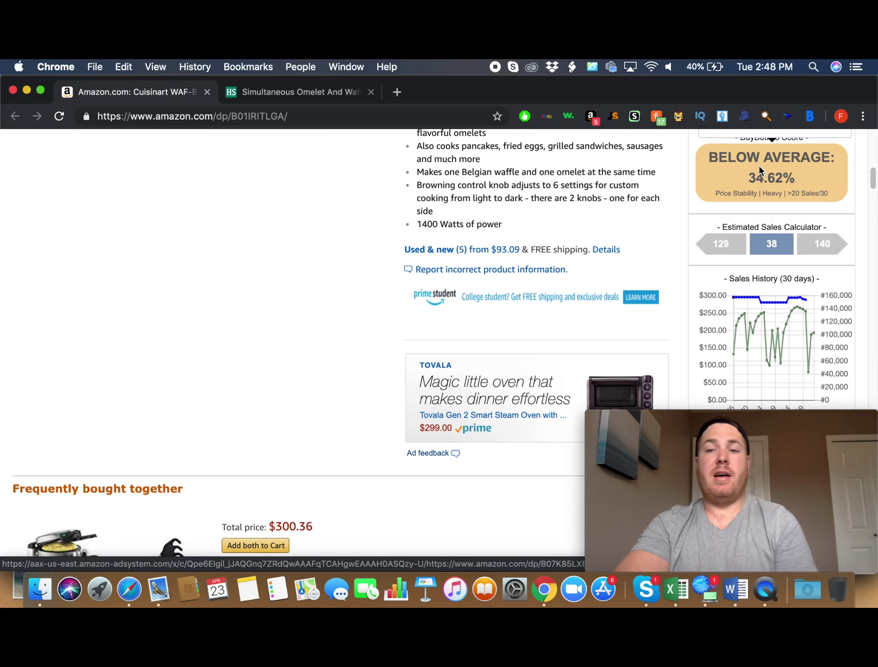
{"action": "scroll", "coordinate": [805, 176], "scroll_direction": "up", "scroll_amount": 1}
{"action": "scroll", "coordinate": [805, 176], "scroll_direction": "up", "scroll_amount": 1}
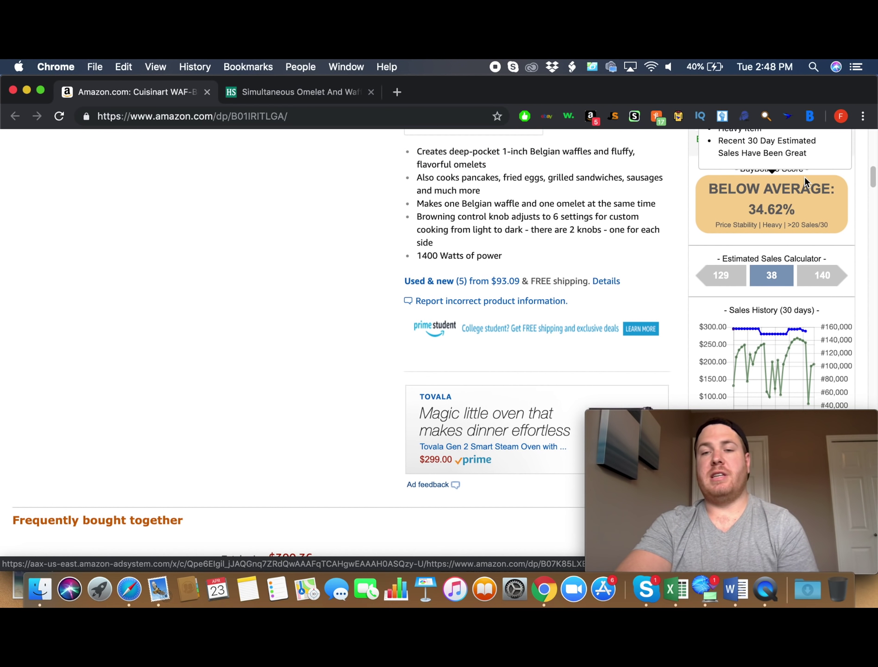
{"action": "scroll", "coordinate": [805, 176], "scroll_direction": "up", "scroll_amount": 2}
{"action": "mouse_move", "coordinate": [751, 258]}
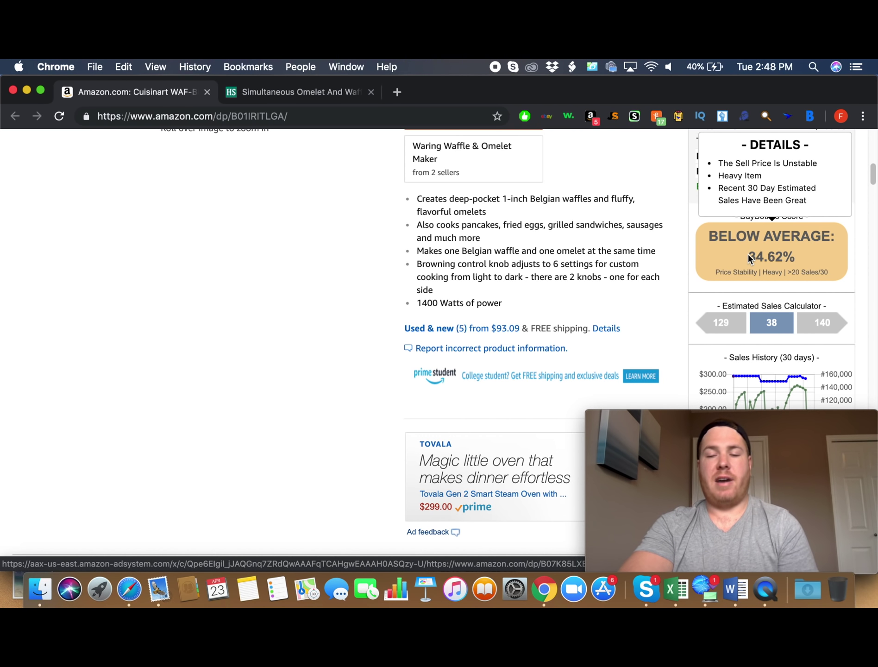
Step: Bring the score panel showing Below Average 34.62% into view
{"action": "scroll", "coordinate": [750, 258], "scroll_direction": "down", "scroll_amount": 5}
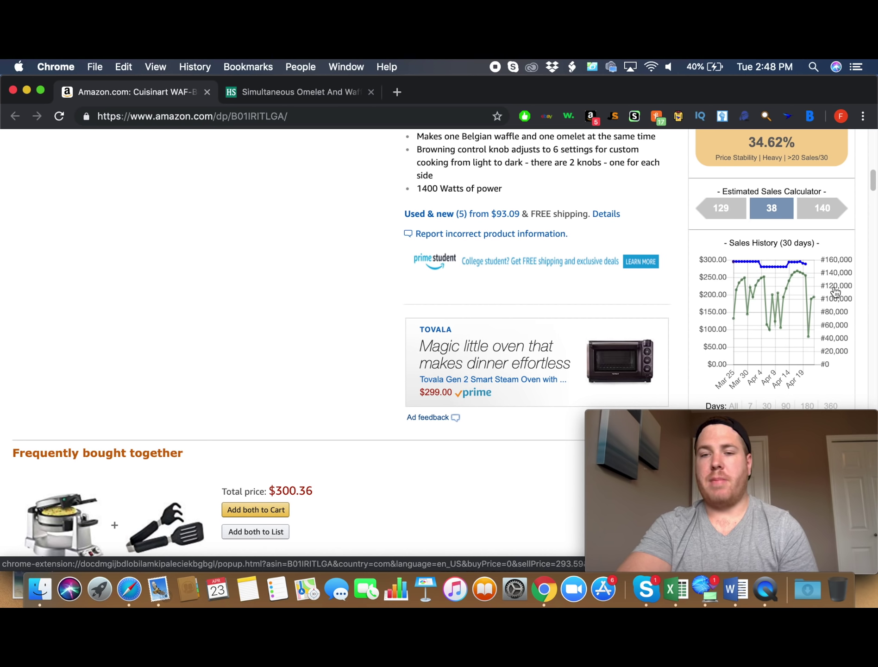
{"action": "scroll", "coordinate": [849, 258], "scroll_direction": "up", "scroll_amount": 2}
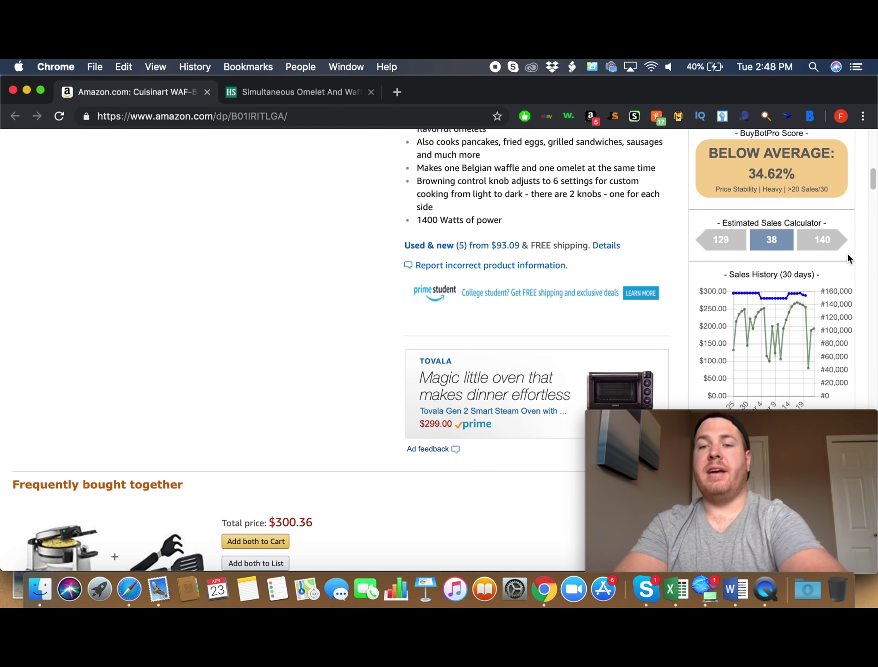
{"action": "scroll", "coordinate": [848, 258], "scroll_direction": "up", "scroll_amount": 1}
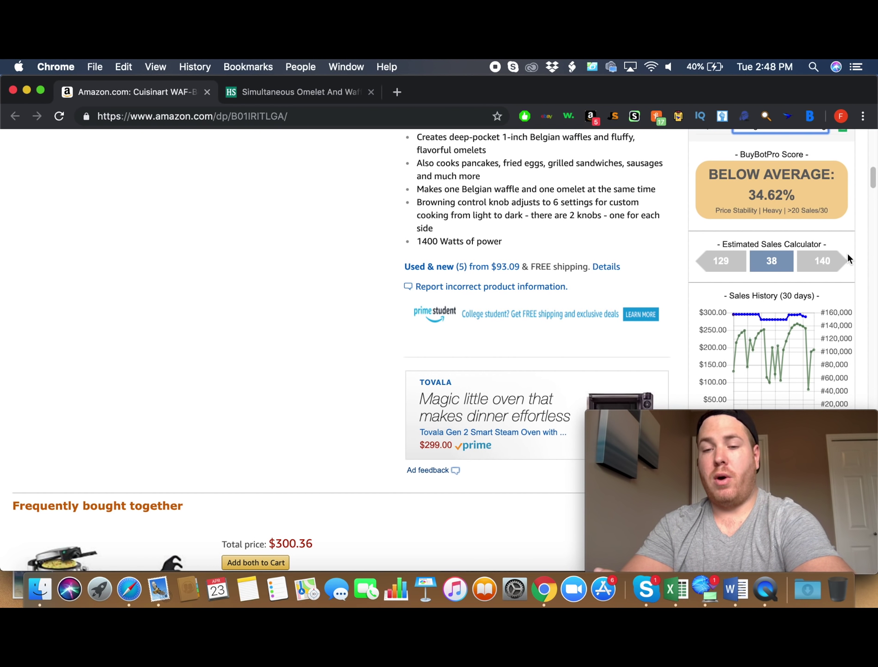
{"action": "scroll", "coordinate": [847, 251], "scroll_direction": "up", "scroll_amount": 10}
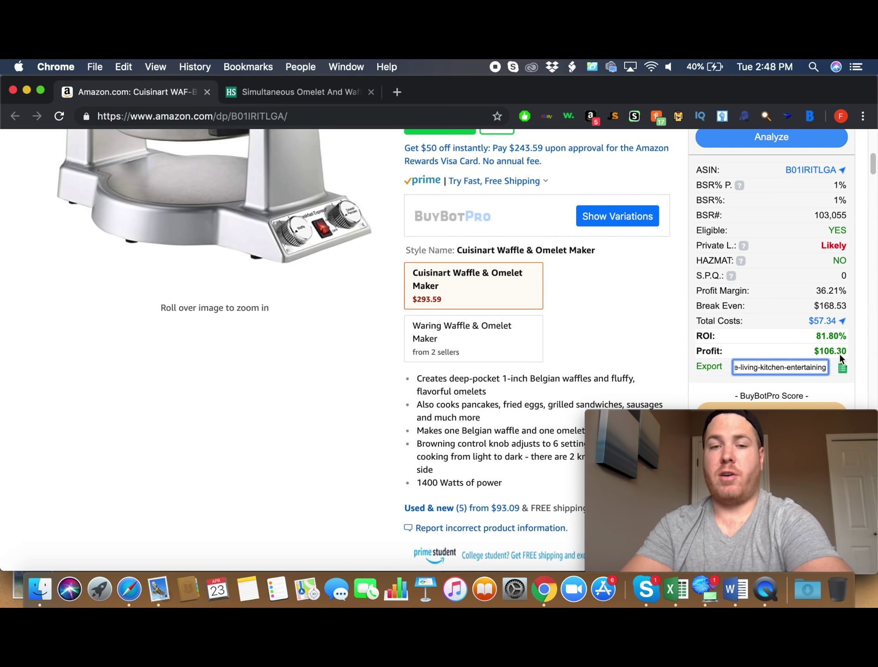
{"action": "scroll", "coordinate": [834, 351], "scroll_direction": "down", "scroll_amount": 5}
{"action": "scroll", "coordinate": [840, 356], "scroll_direction": "down", "scroll_amount": 1}
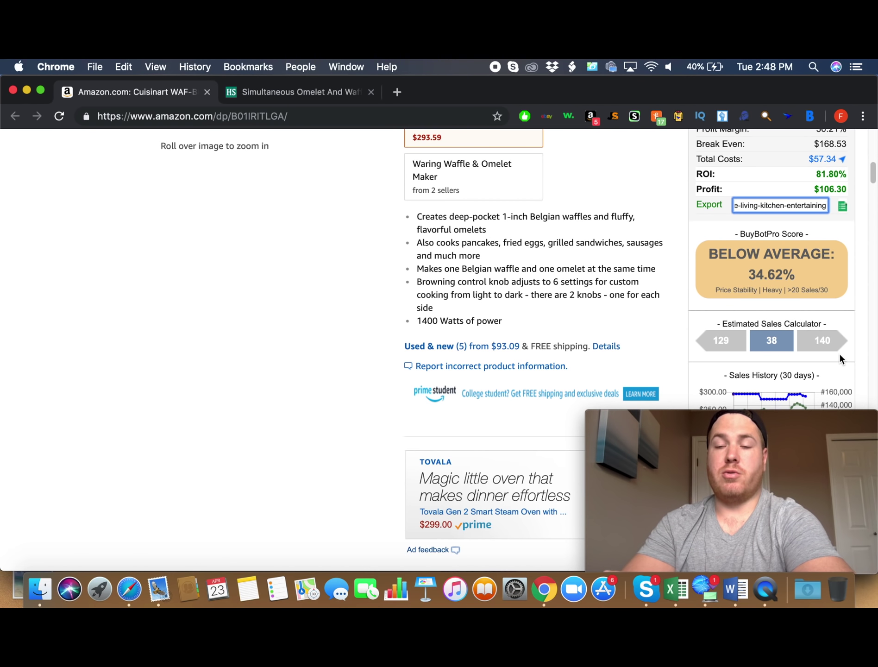
{"action": "scroll", "coordinate": [839, 358], "scroll_direction": "down", "scroll_amount": 1}
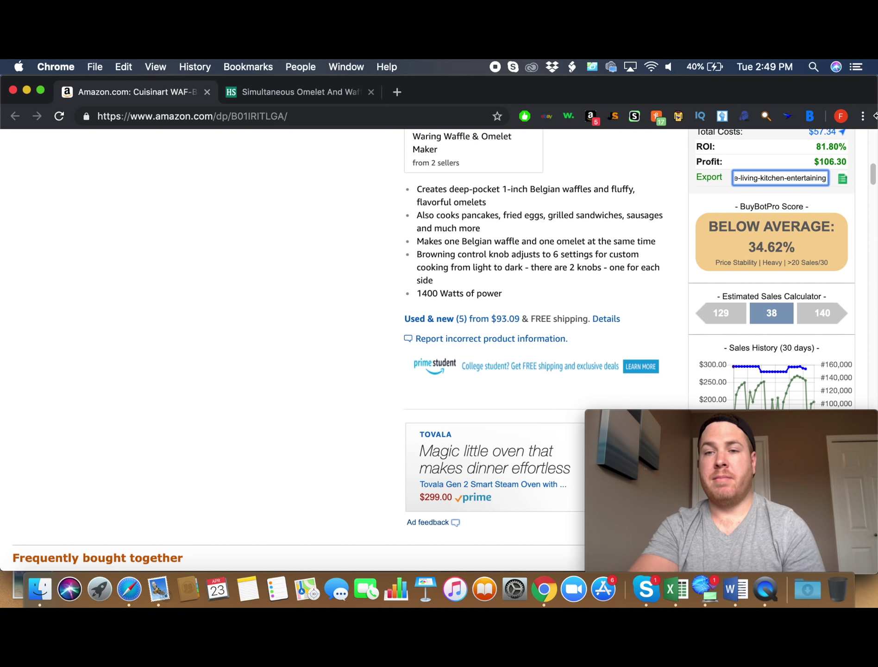
Step: Review the 36.21% margin, $106.30 profit and 34.62% score, then return to the page top
{"action": "scroll", "coordinate": [833, 139], "scroll_direction": "up", "scroll_amount": 2}
{"action": "scroll", "coordinate": [831, 157], "scroll_direction": "up", "scroll_amount": 1}
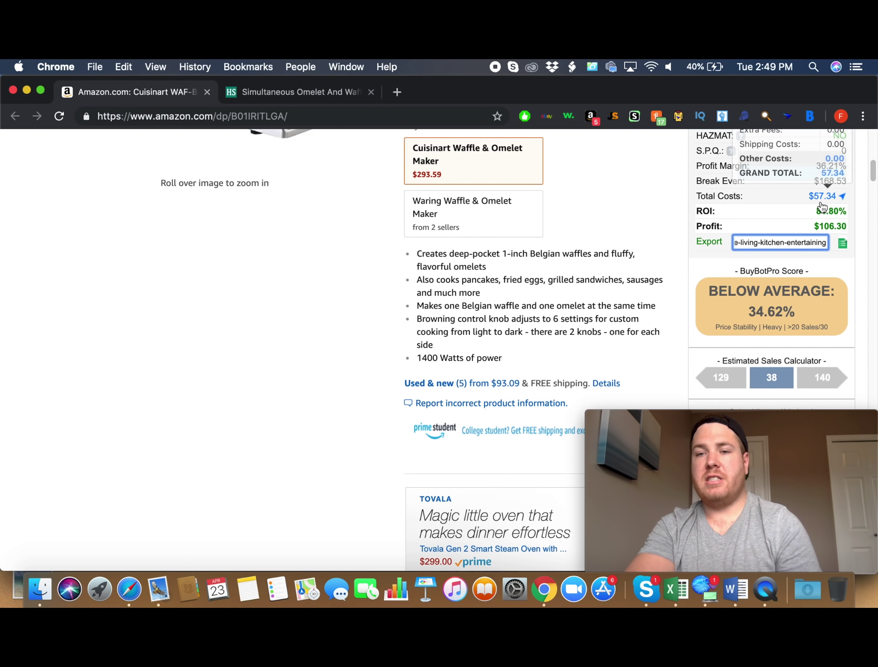
{"action": "scroll", "coordinate": [823, 206], "scroll_direction": "up", "scroll_amount": 3}
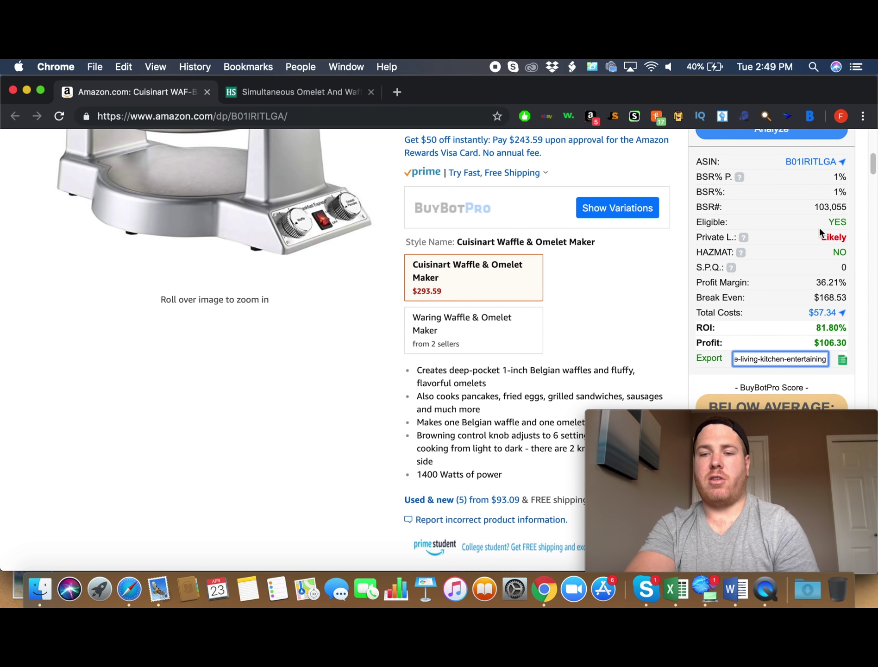
{"action": "scroll", "coordinate": [822, 312], "scroll_direction": "up", "scroll_amount": 1}
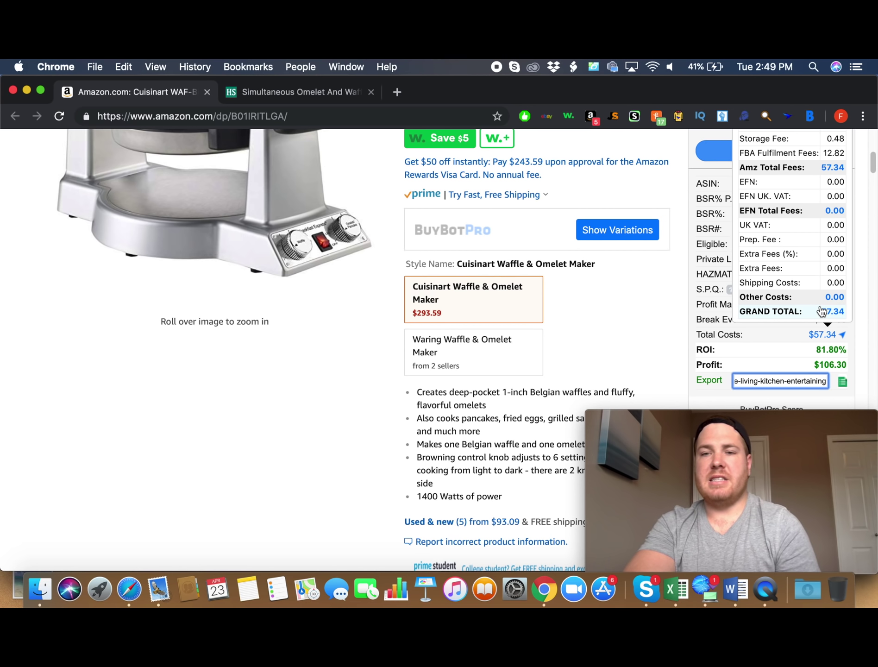
{"action": "scroll", "coordinate": [823, 312], "scroll_direction": "up", "scroll_amount": 2}
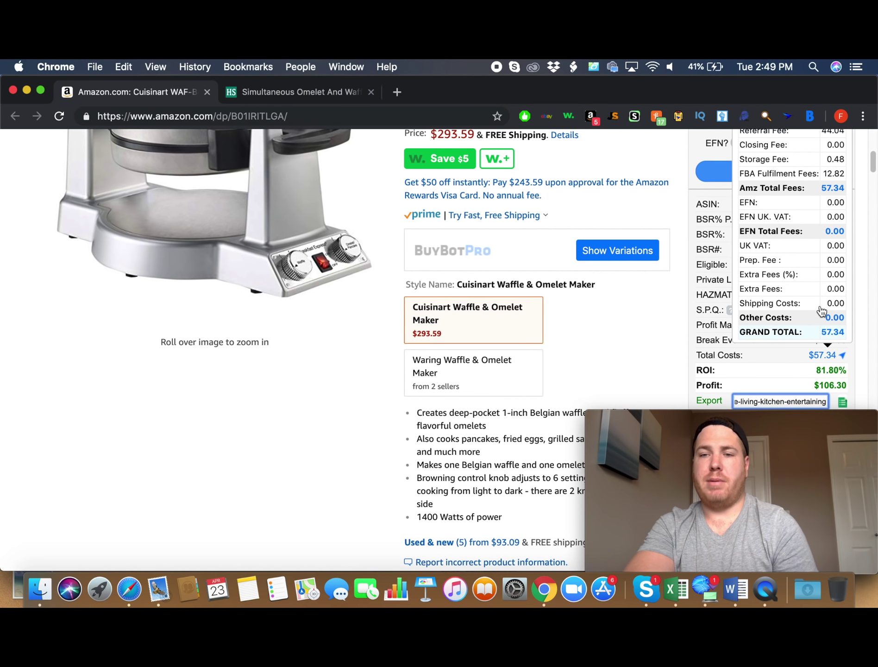
{"action": "scroll", "coordinate": [822, 311], "scroll_direction": "down", "scroll_amount": 1}
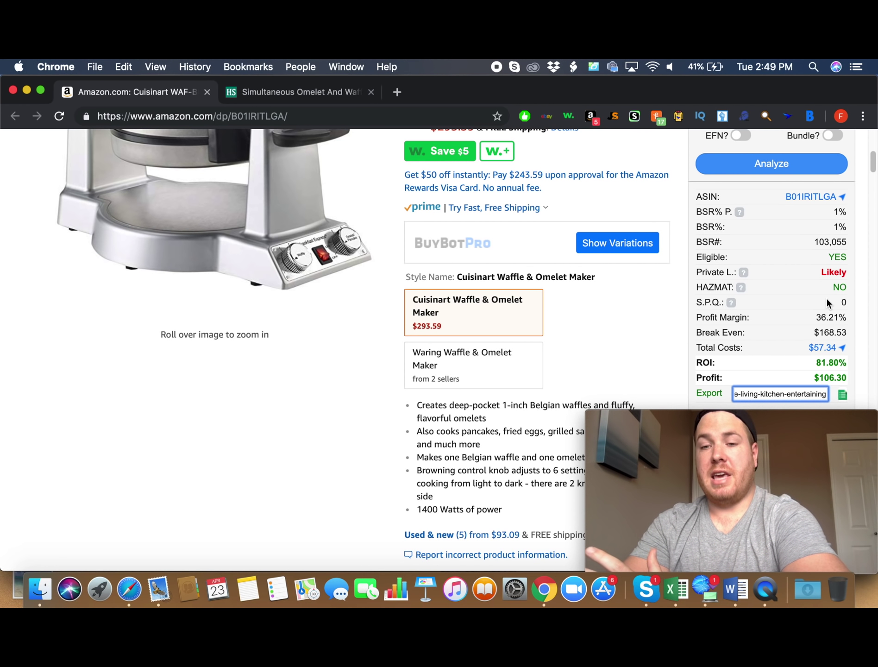
{"action": "scroll", "coordinate": [871, 258], "scroll_direction": "down", "scroll_amount": 5}
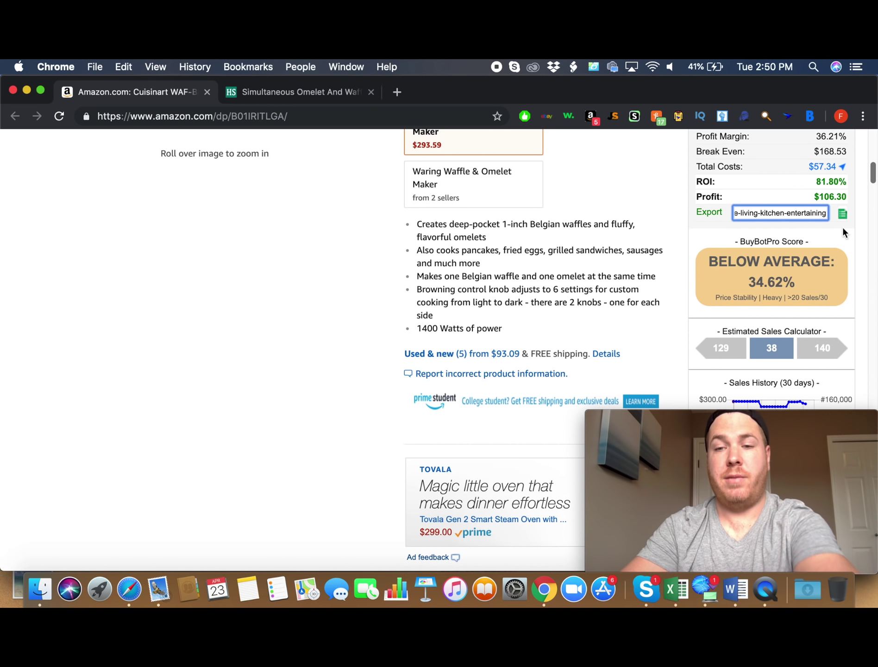
{"action": "scroll", "coordinate": [842, 225], "scroll_direction": "up", "scroll_amount": 10}
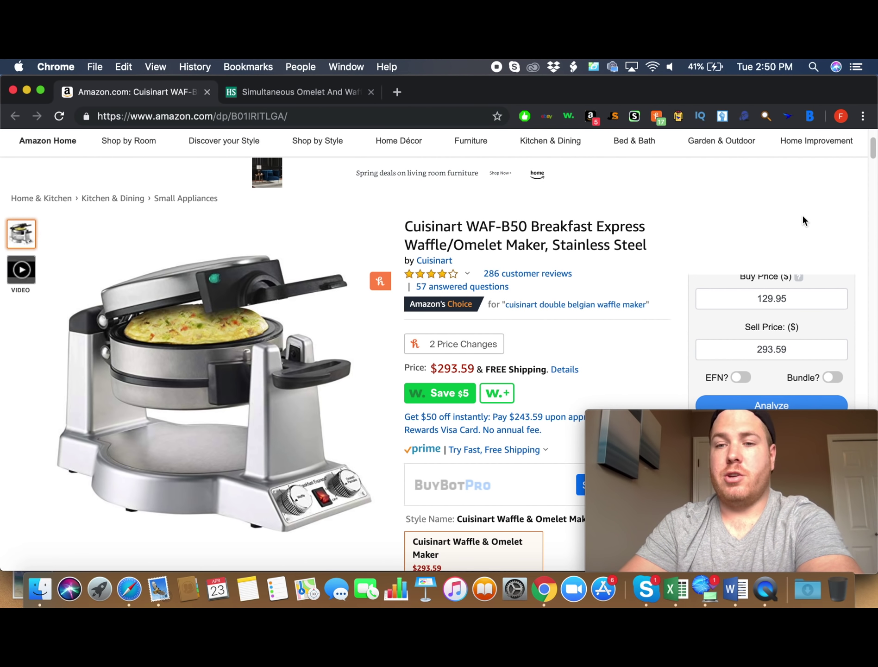
Step: In BuyBot Pro settings, set Prep. Fee to 3.00 and Extra Fee to 2.00
{"action": "scroll", "coordinate": [836, 262], "scroll_direction": "down", "scroll_amount": 3}
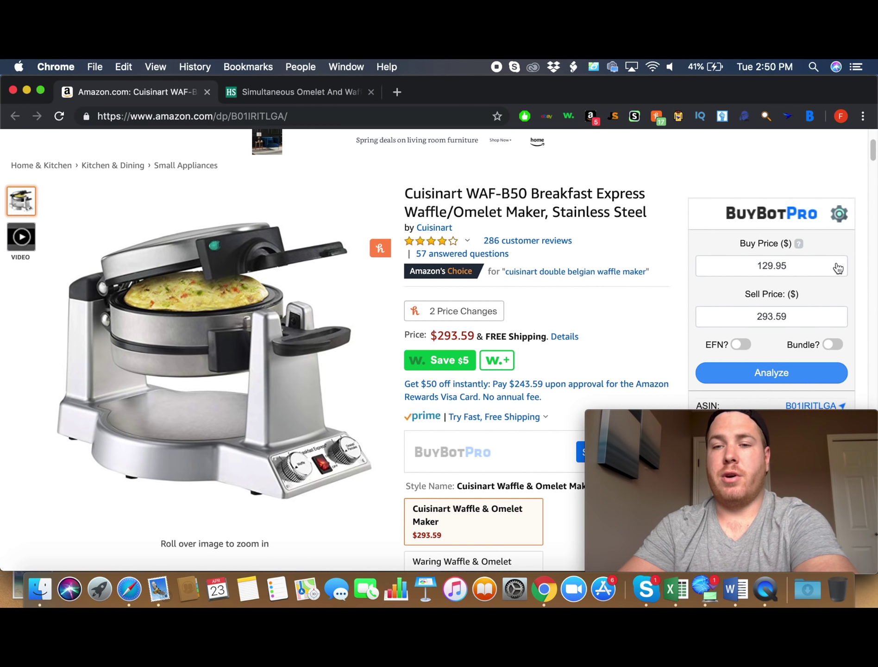
{"action": "left_click", "coordinate": [841, 212]}
{"action": "scroll", "coordinate": [806, 240], "scroll_direction": "down", "scroll_amount": 3}
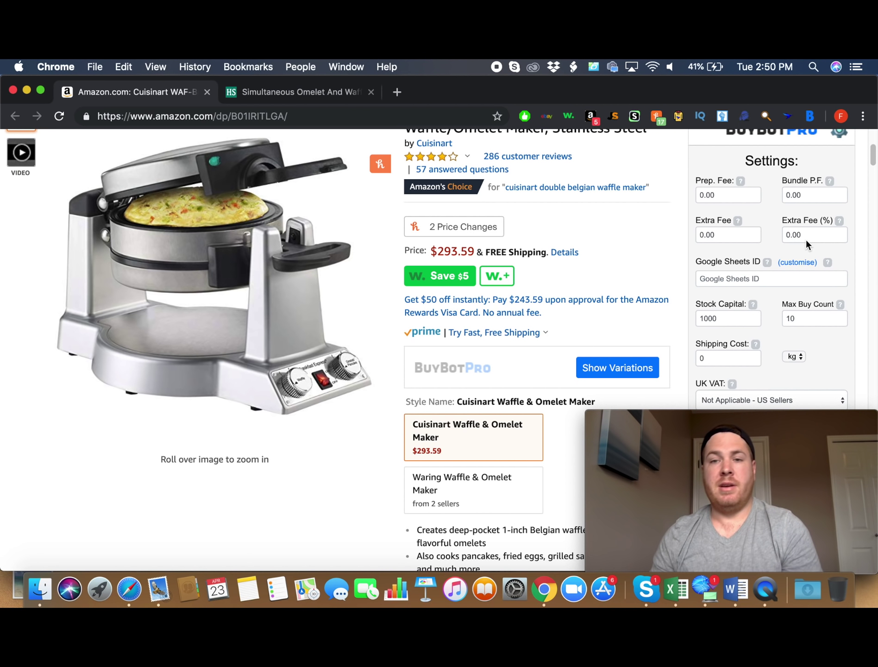
{"action": "double_click", "coordinate": [715, 197]}
{"action": "type", "text": "3.00"}
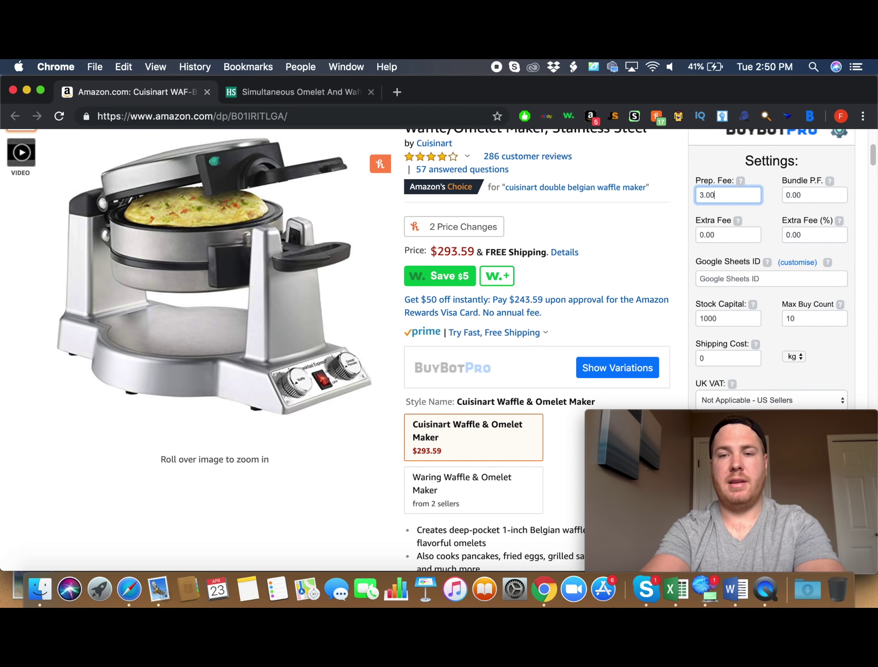
{"action": "left_click", "coordinate": [784, 203]}
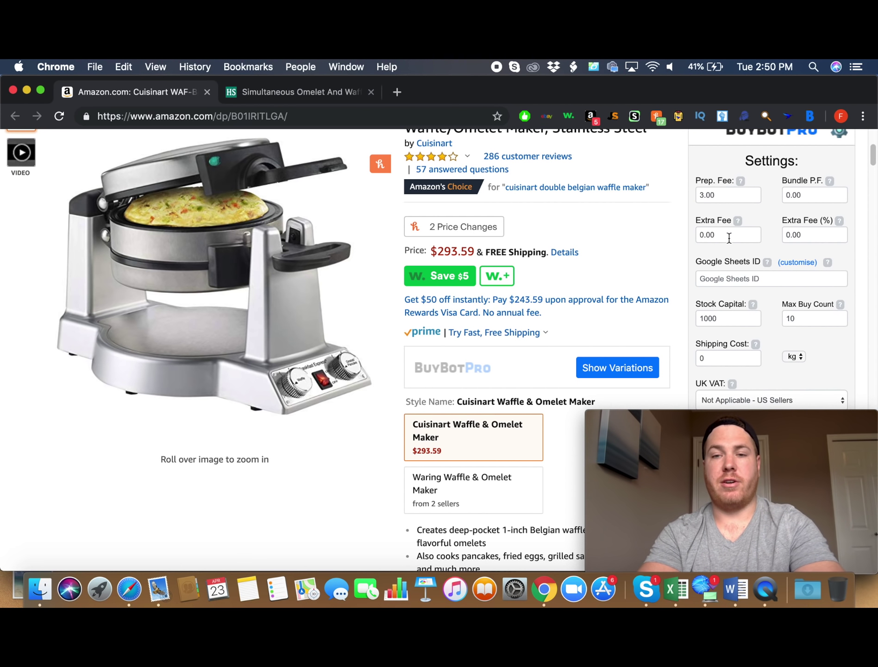
{"action": "double_click", "coordinate": [715, 235]}
{"action": "type", "text": "2.00"}
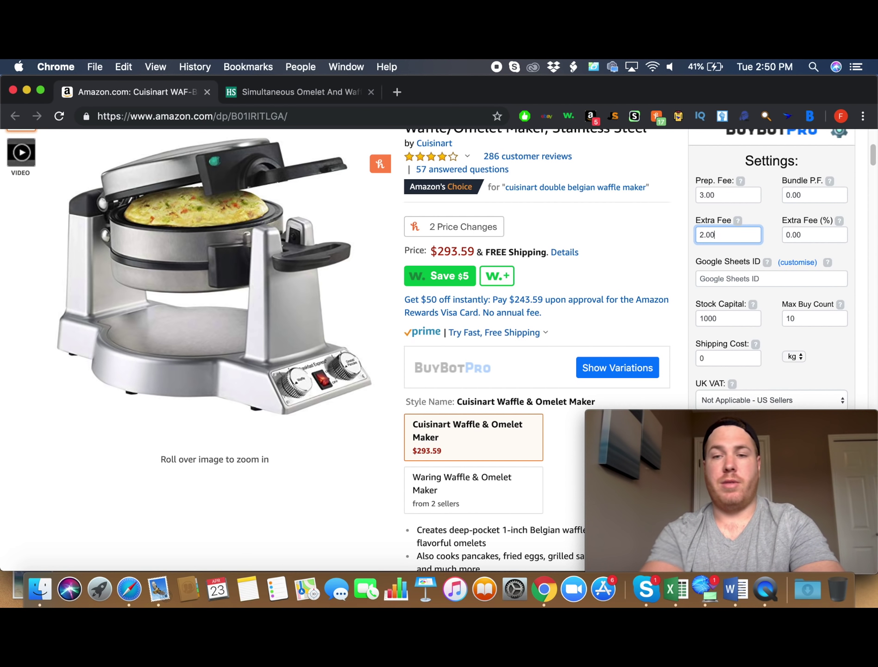
{"action": "left_click", "coordinate": [812, 245]}
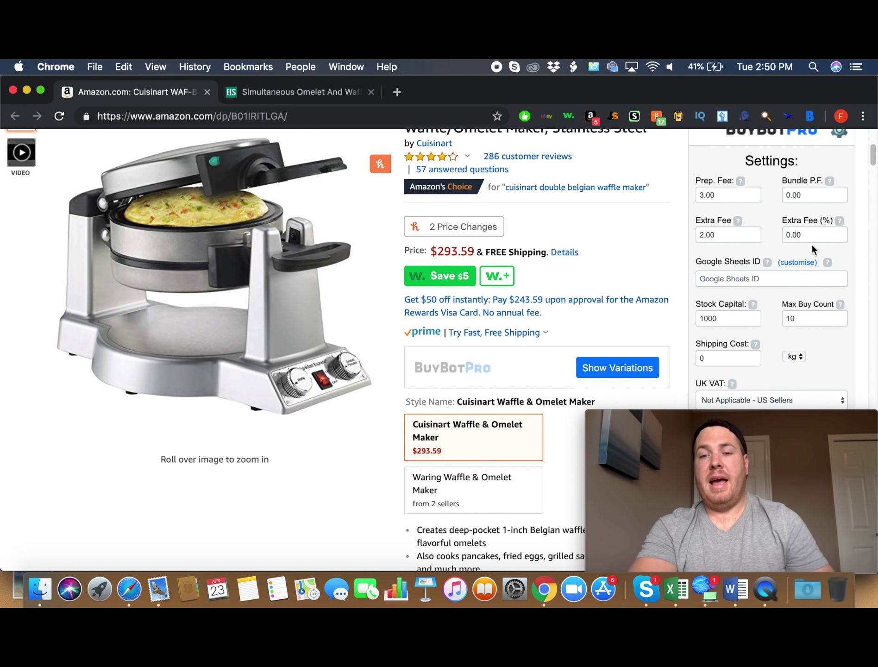
Step: Keep the shipping weight unit as kg
{"action": "scroll", "coordinate": [811, 250], "scroll_direction": "down", "scroll_amount": 3}
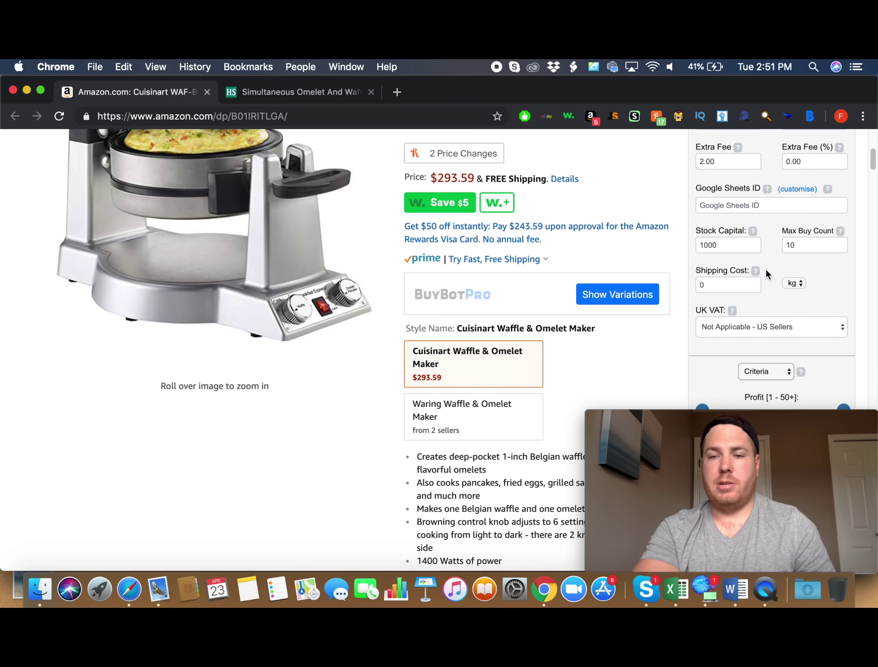
{"action": "scroll", "coordinate": [765, 269], "scroll_direction": "down", "scroll_amount": 2}
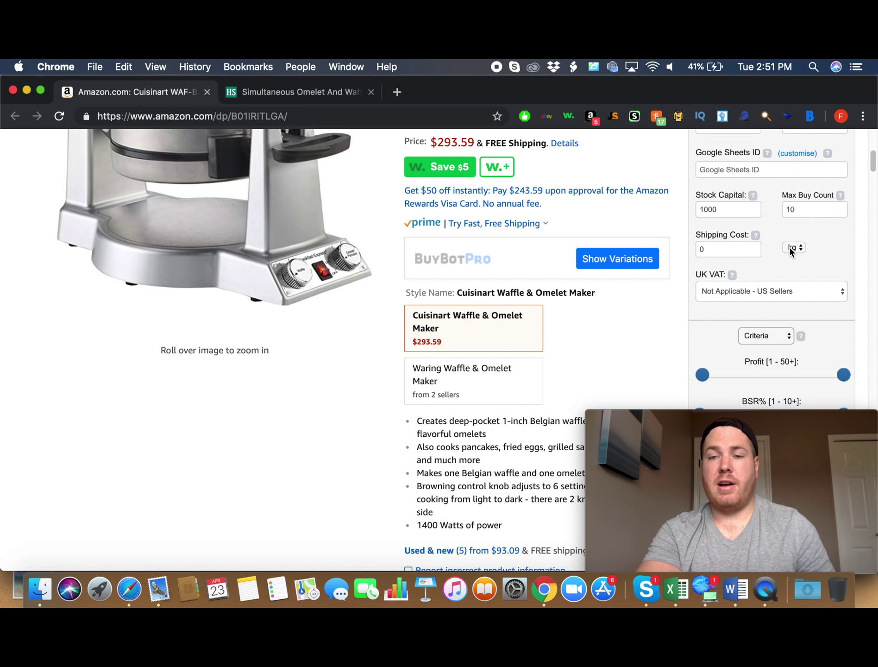
{"action": "left_click", "coordinate": [803, 251]}
{"action": "left_click", "coordinate": [803, 252]}
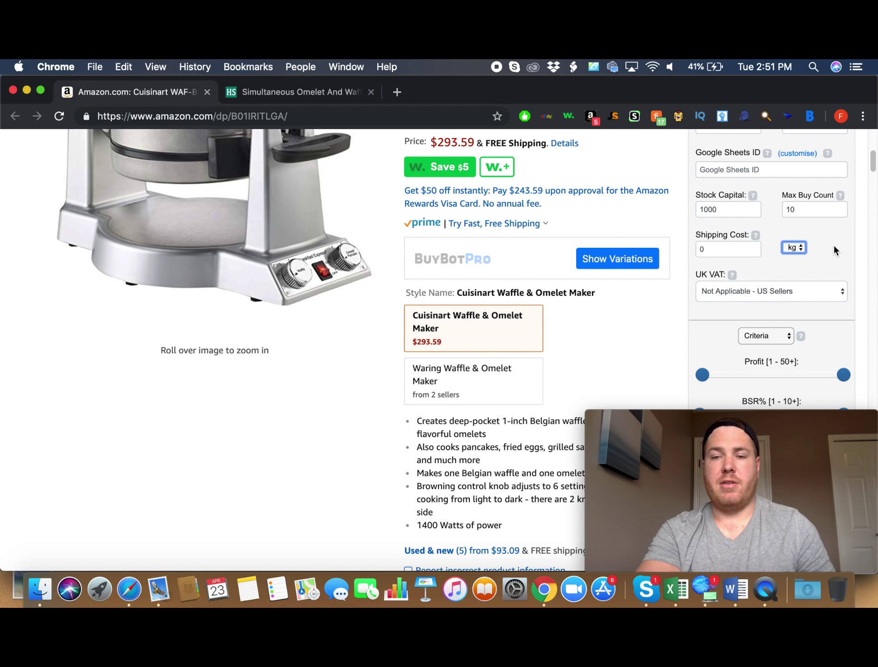
{"action": "scroll", "coordinate": [833, 250], "scroll_direction": "down", "scroll_amount": 2}
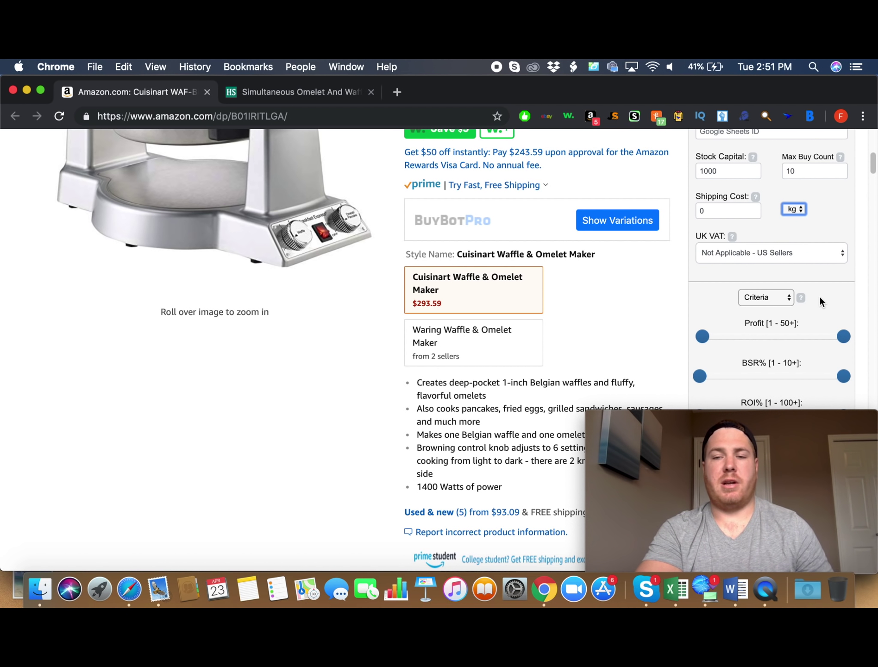
Step: Raise minimum Profit to 25, lower maximum BSR% to 5, and raise minimum ROI% to 20
{"action": "scroll", "coordinate": [819, 300], "scroll_direction": "down", "scroll_amount": 2}
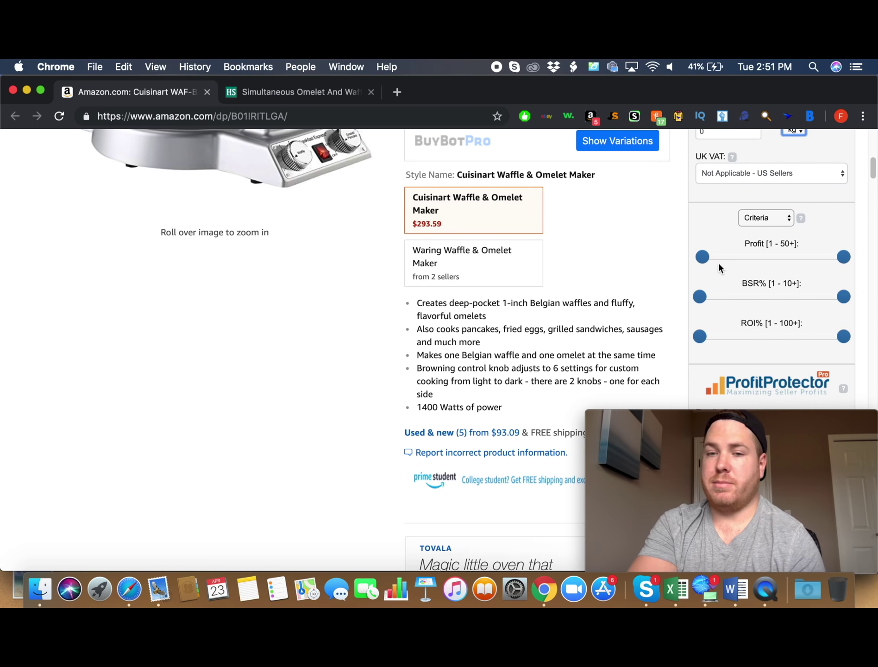
{"action": "mouse_move", "coordinate": [719, 266]}
{"action": "left_mouse_down"}
{"action": "mouse_move", "coordinate": [721, 259]}
{"action": "mouse_move", "coordinate": [750, 262]}
{"action": "mouse_move", "coordinate": [728, 260]}
{"action": "left_mouse_up"}
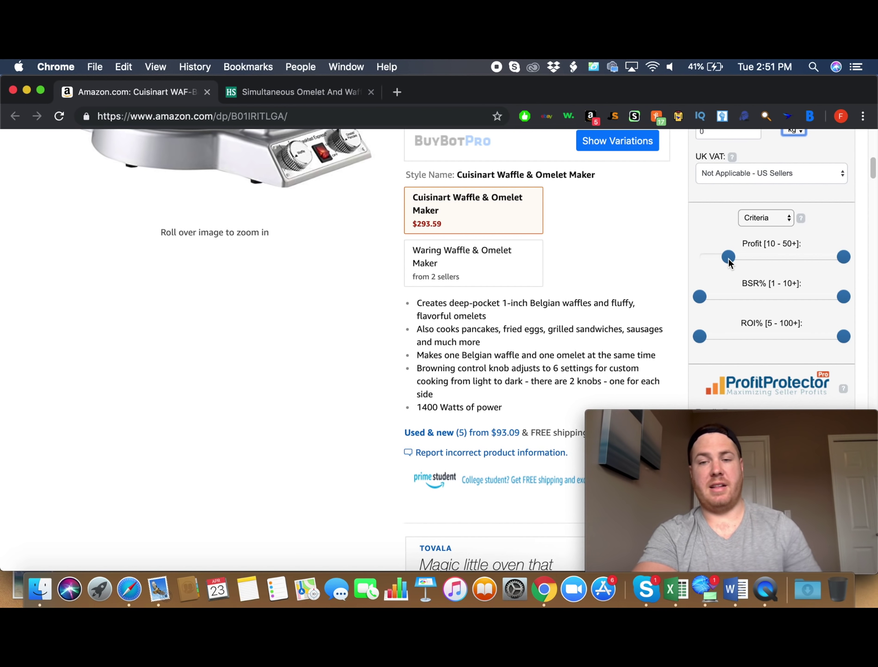
{"action": "left_click_drag", "start_coordinate": [724, 257], "coordinate": [766, 256]}
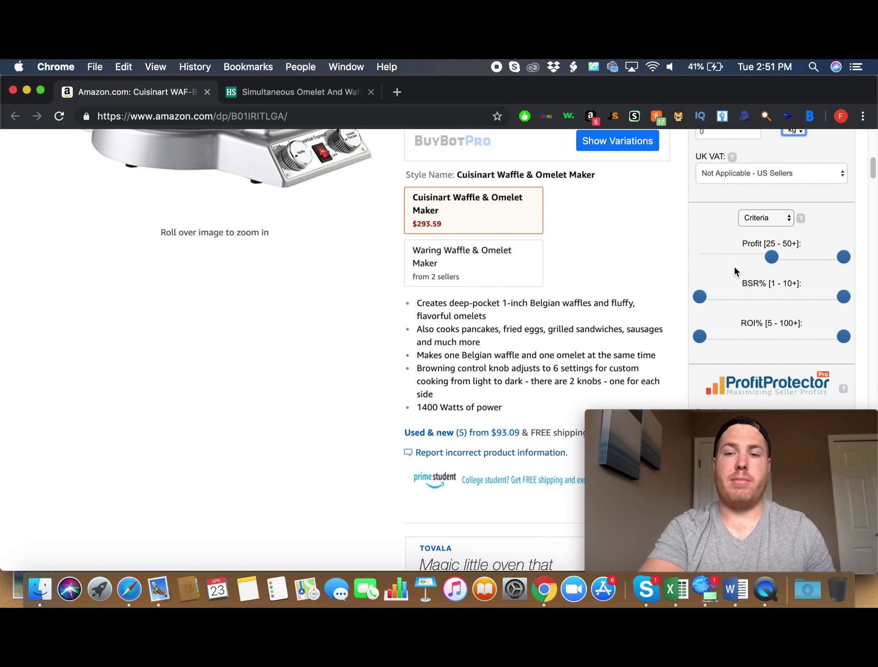
{"action": "left_click_drag", "start_coordinate": [843, 299], "coordinate": [781, 298]}
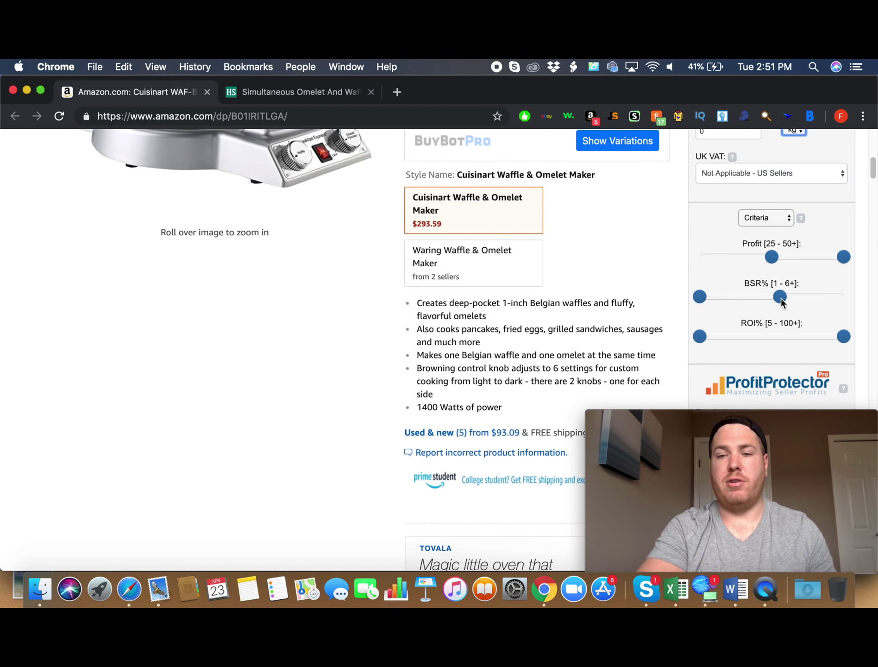
{"action": "left_click_drag", "start_coordinate": [728, 298], "coordinate": [761, 301]}
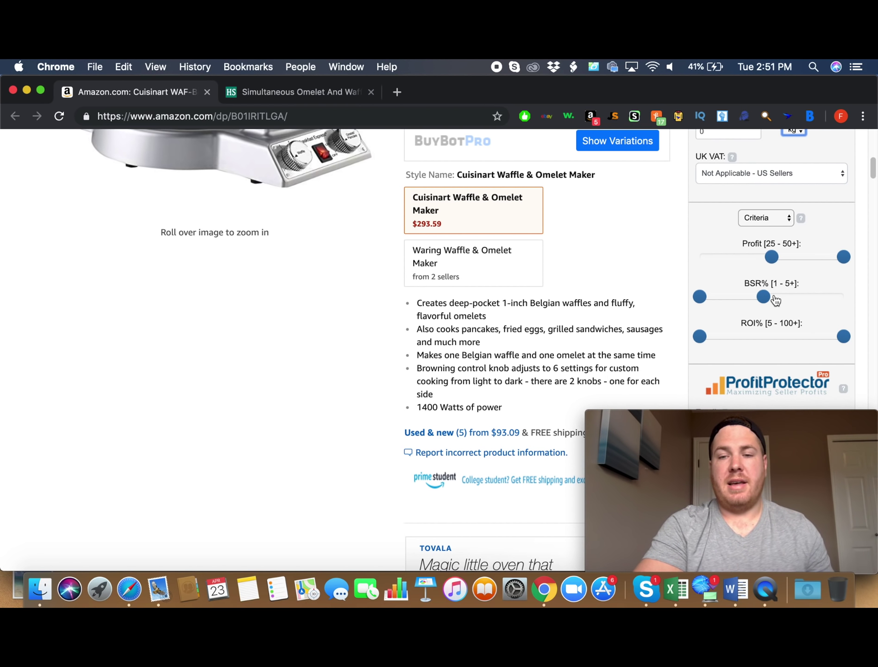
{"action": "scroll", "coordinate": [776, 300], "scroll_direction": "down", "scroll_amount": 3}
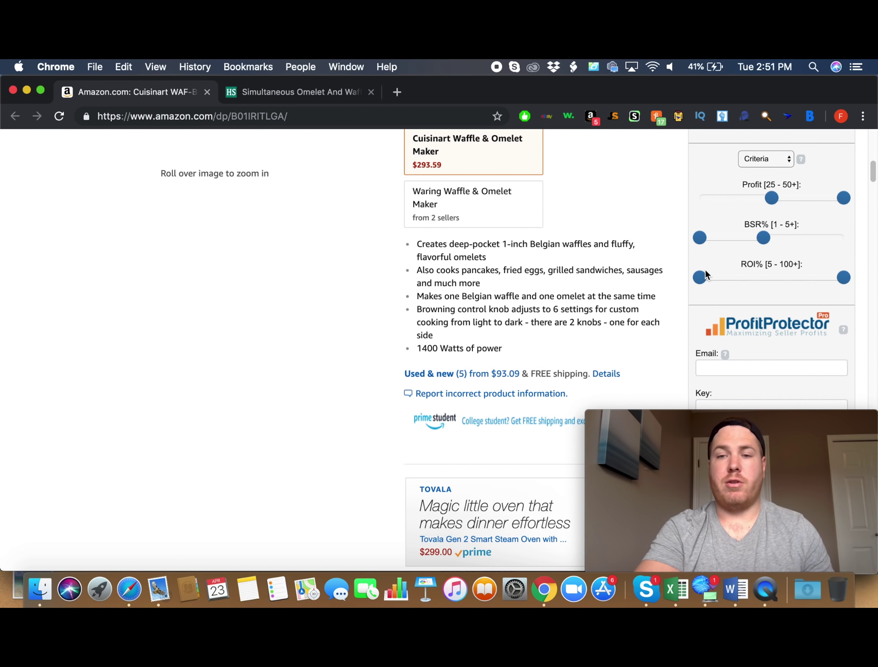
{"action": "left_click_drag", "start_coordinate": [700, 276], "coordinate": [723, 282]}
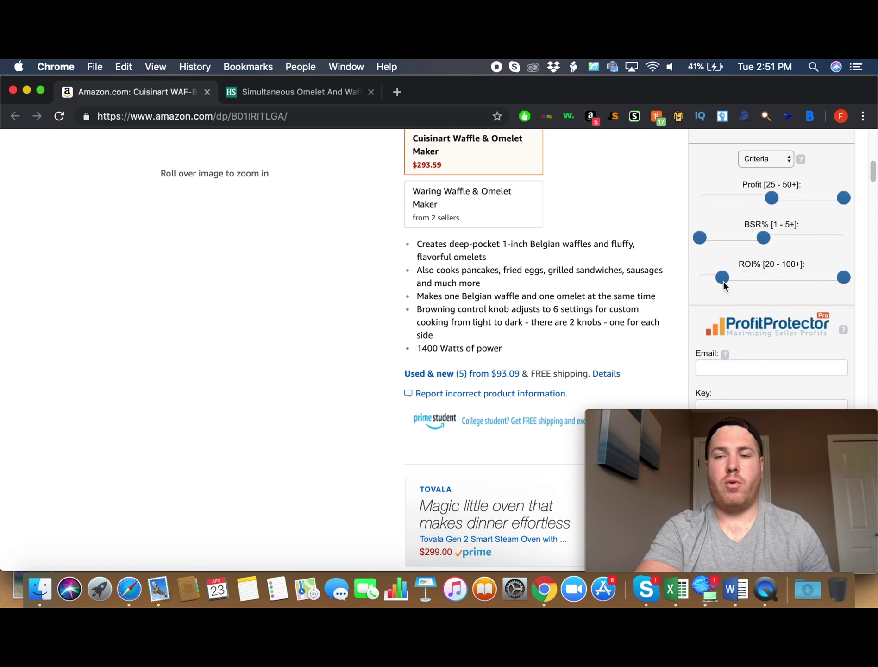
{"action": "scroll", "coordinate": [850, 289], "scroll_direction": "down", "scroll_amount": 3}
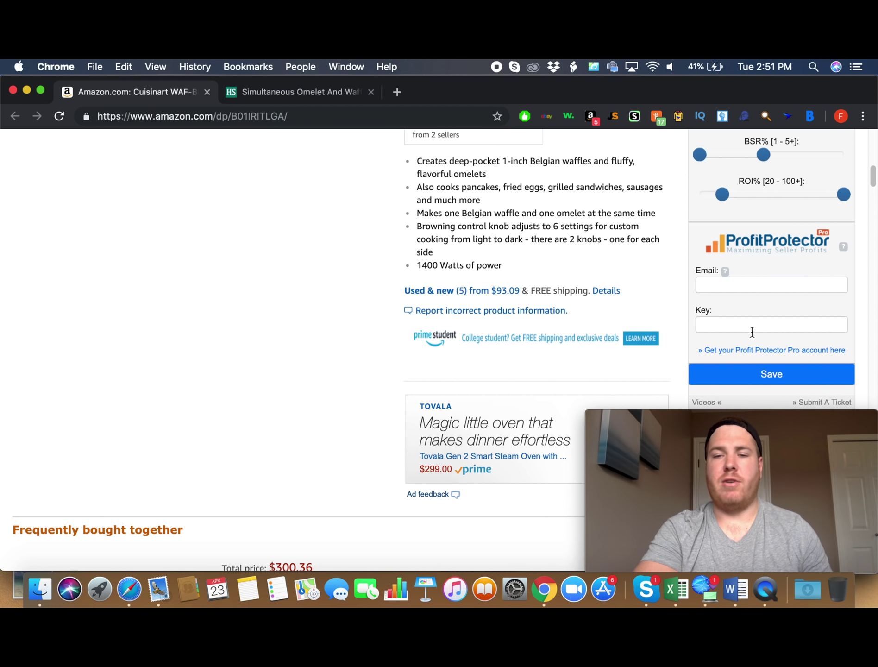
{"action": "scroll", "coordinate": [753, 332], "scroll_direction": "down", "scroll_amount": 2}
{"action": "scroll", "coordinate": [752, 332], "scroll_direction": "up", "scroll_amount": 1}
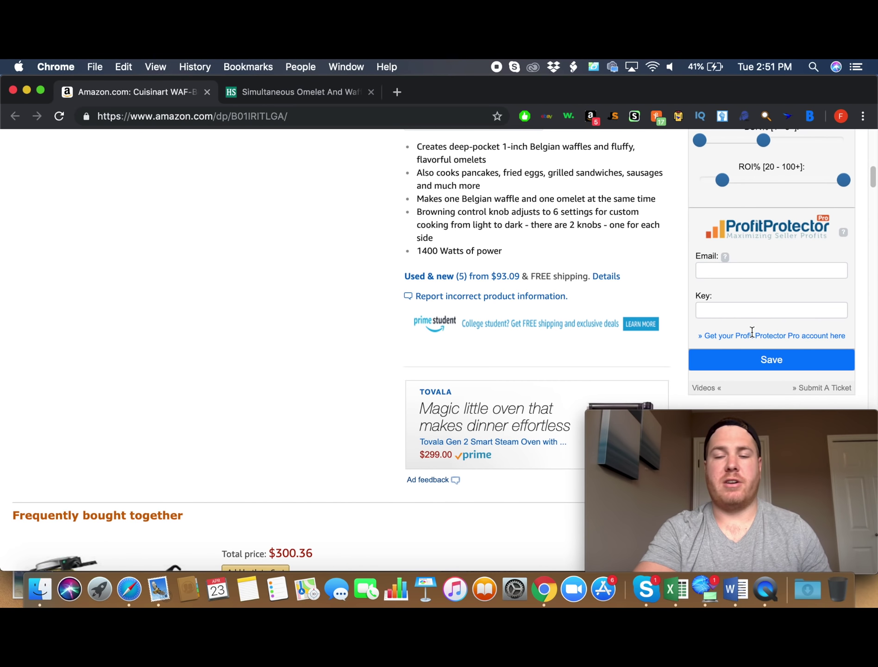
{"action": "scroll", "coordinate": [752, 332], "scroll_direction": "up", "scroll_amount": 10}
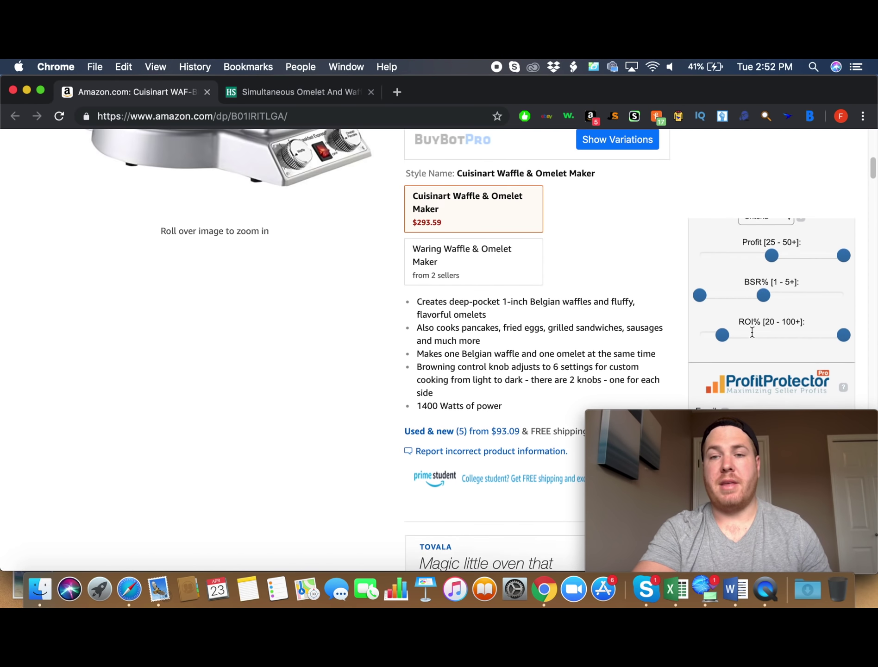
{"action": "scroll", "coordinate": [752, 332], "scroll_direction": "up", "scroll_amount": 8}
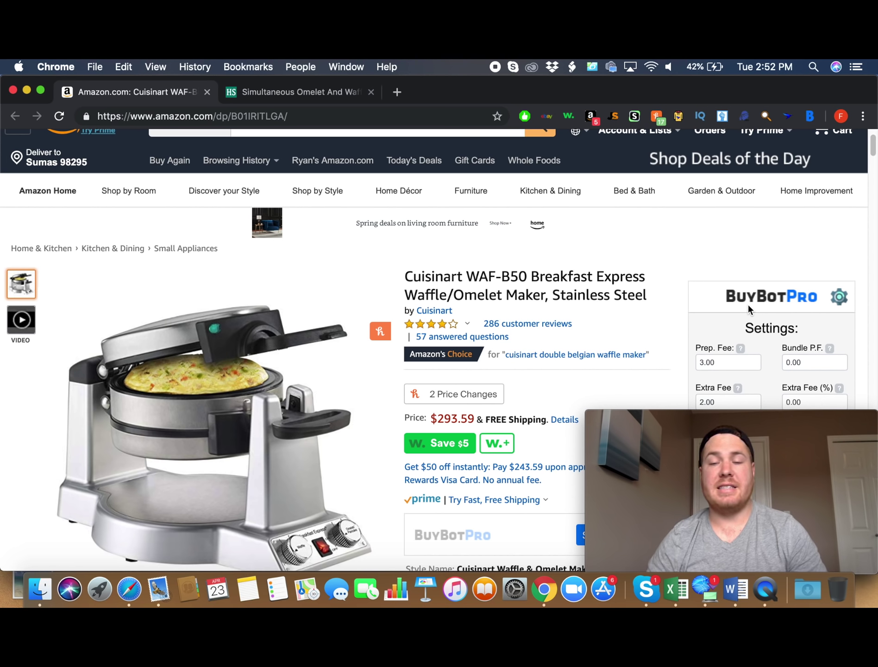
Step: Close BuyBot Pro settings to reveal the 129.95 buy / 293.59 sell analysis and its Sales History graph
{"action": "left_click", "coordinate": [839, 296]}
{"action": "scroll", "coordinate": [778, 301], "scroll_direction": "down", "scroll_amount": 3}
{"action": "scroll", "coordinate": [779, 300], "scroll_direction": "down", "scroll_amount": 3}
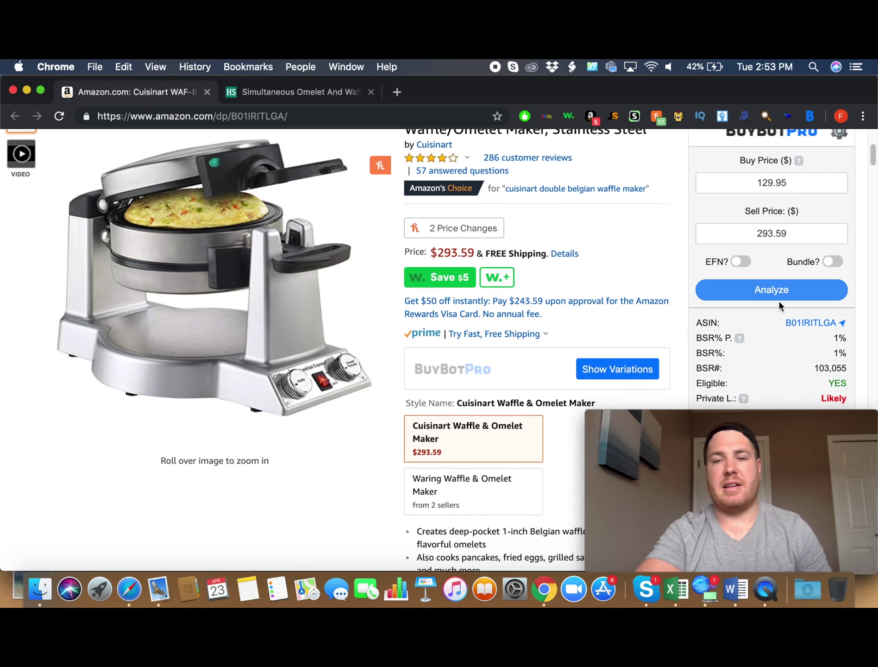